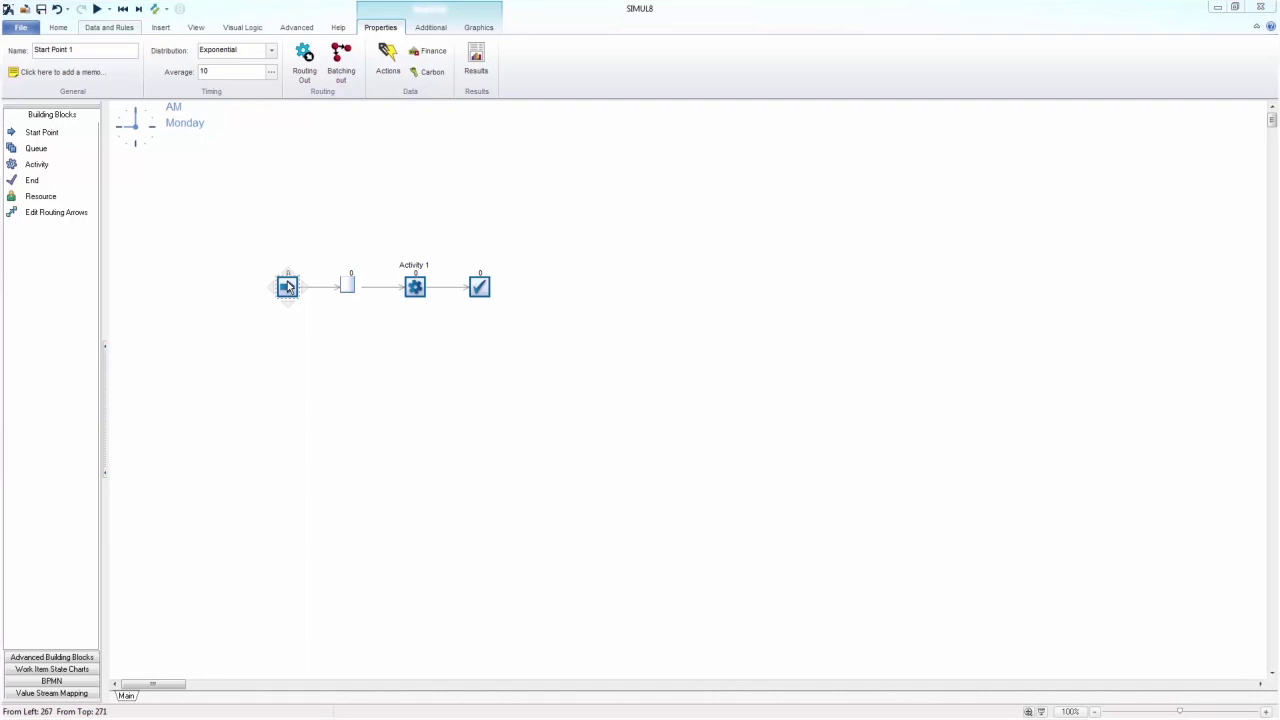
Select the start point and review the simulation clock settings without changing them
left_click(287, 287)
double_click(143, 143)
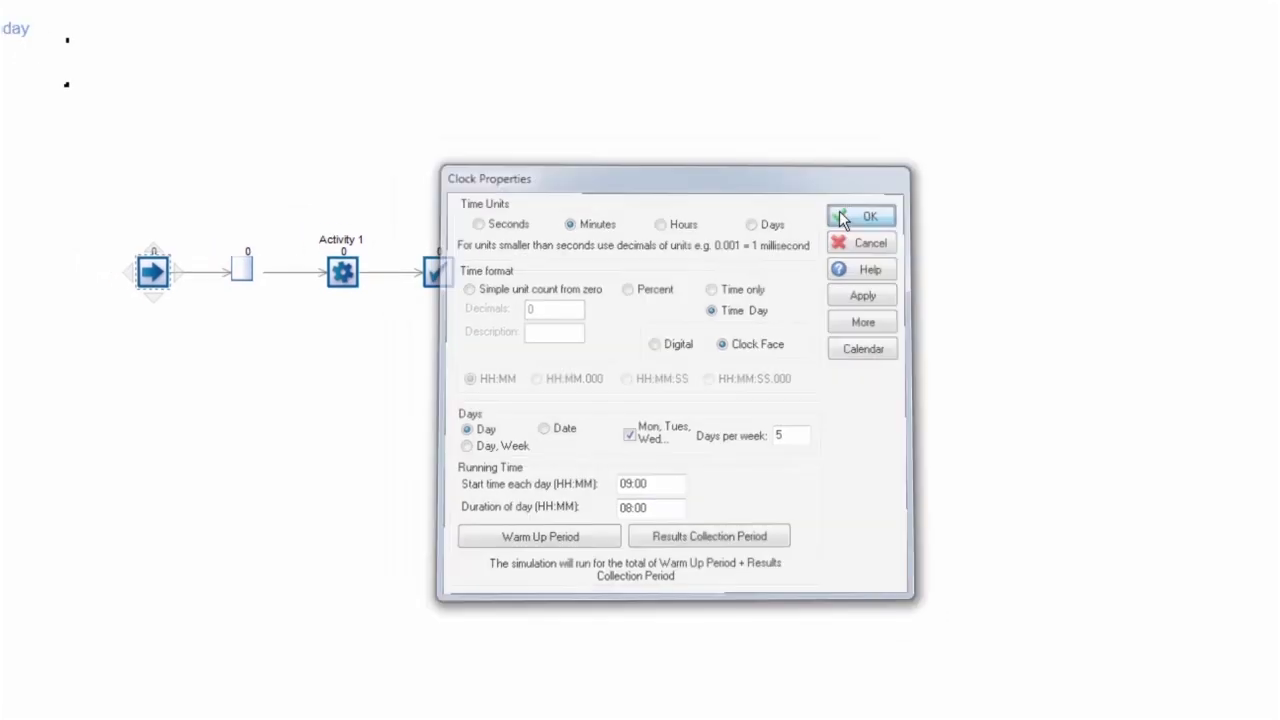
left_click(840, 216)
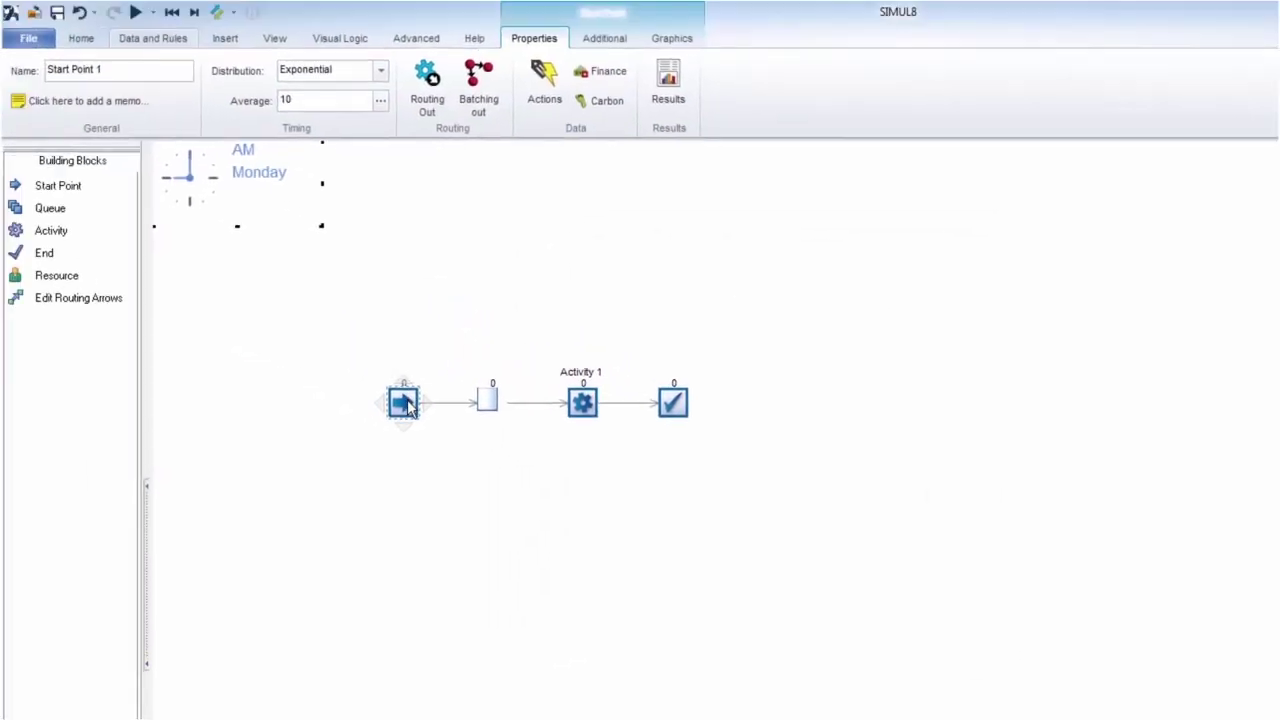
Rename the start point to Arrivals and keep Exponential as its arrival distribution
left_click(127, 70)
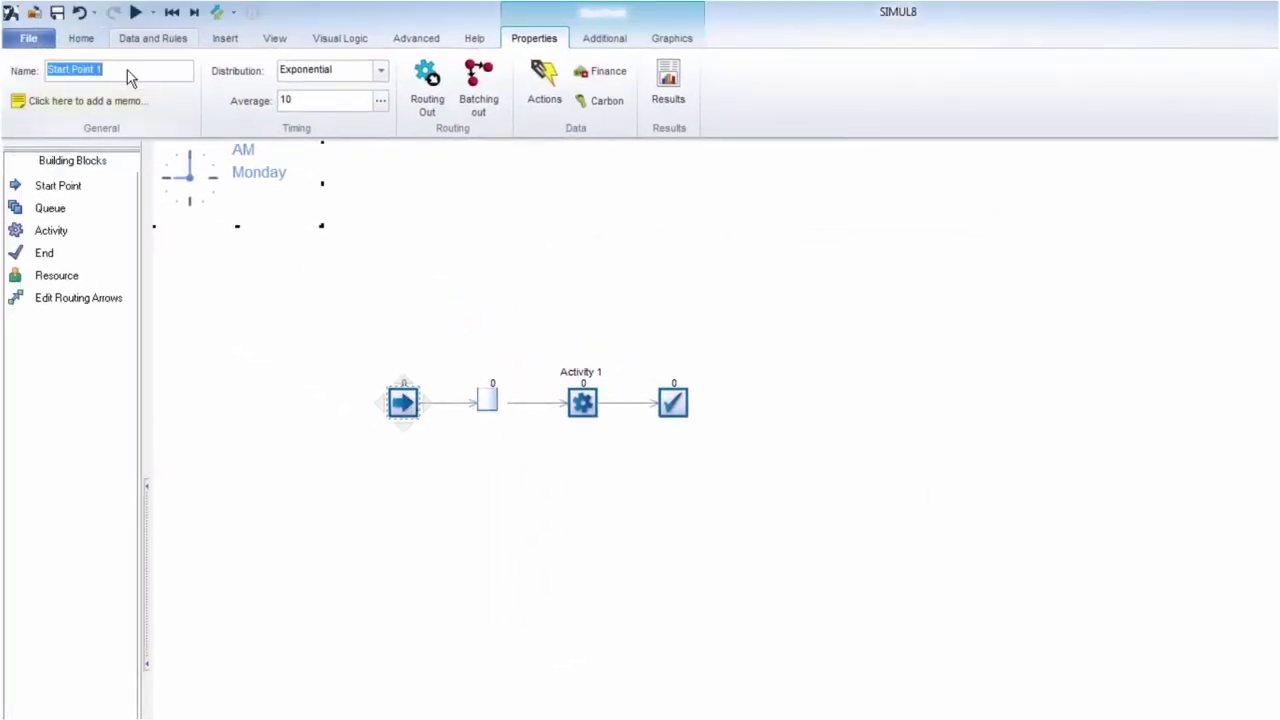
key("BackSpace")
type("A")
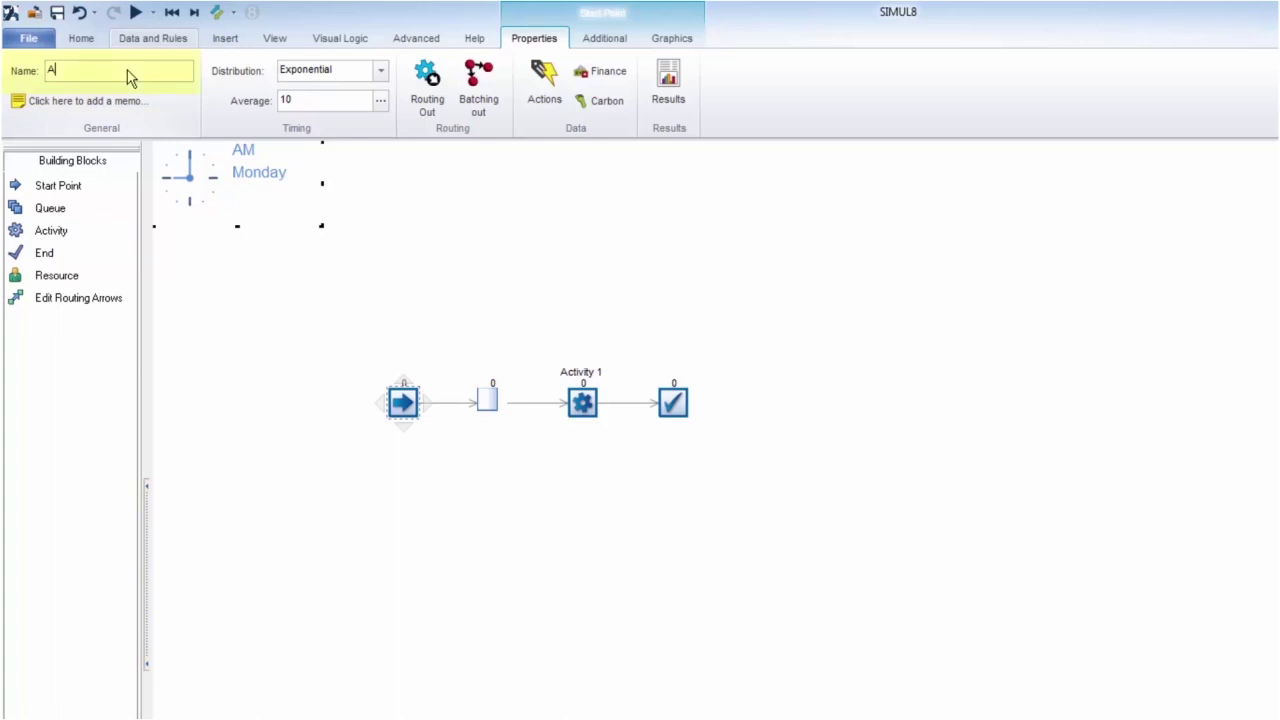
type("rrivals")
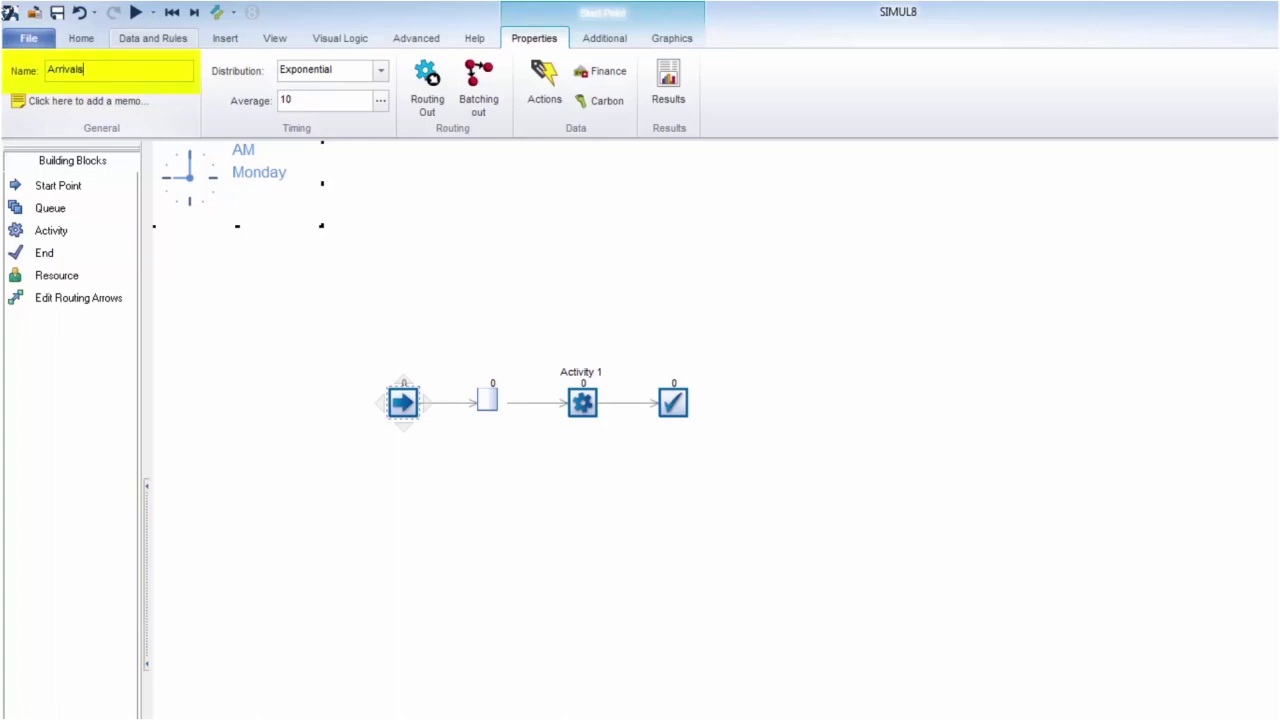
left_click(381, 84)
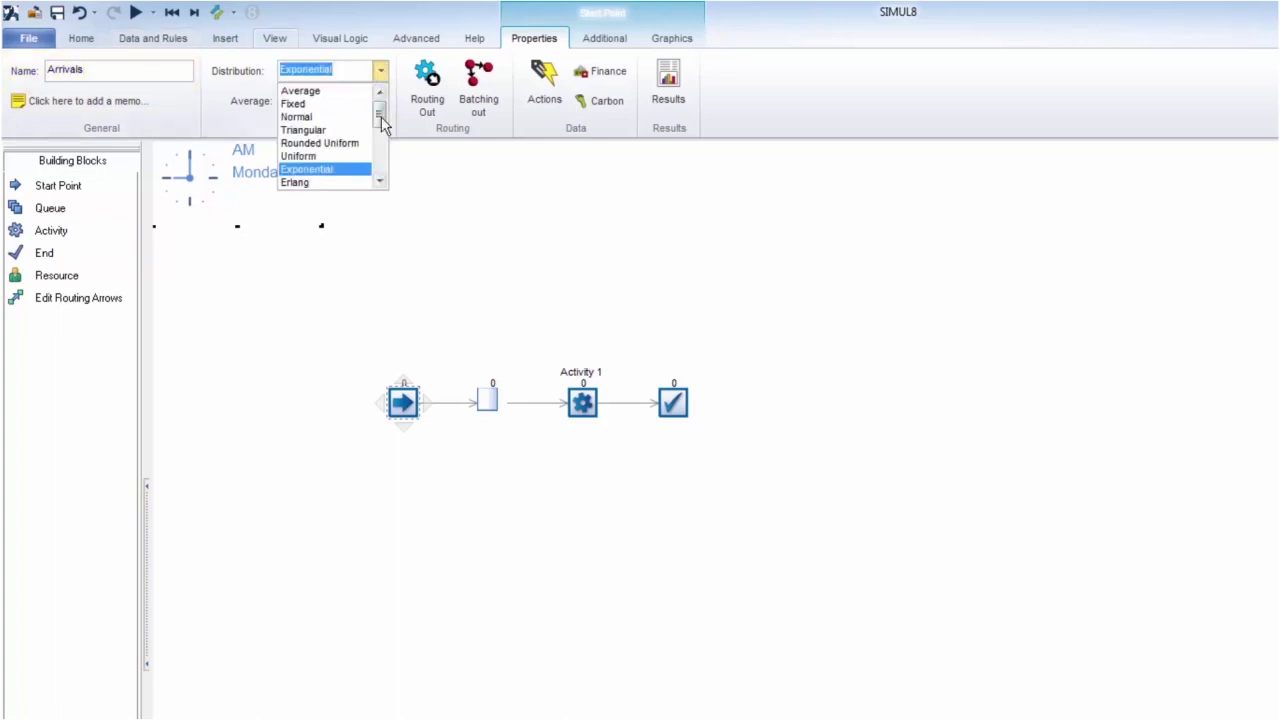
mouse_move(382, 121)
left_mouse_down()
mouse_move(388, 176)
mouse_move(377, 115)
left_mouse_up()
left_click(389, 129)
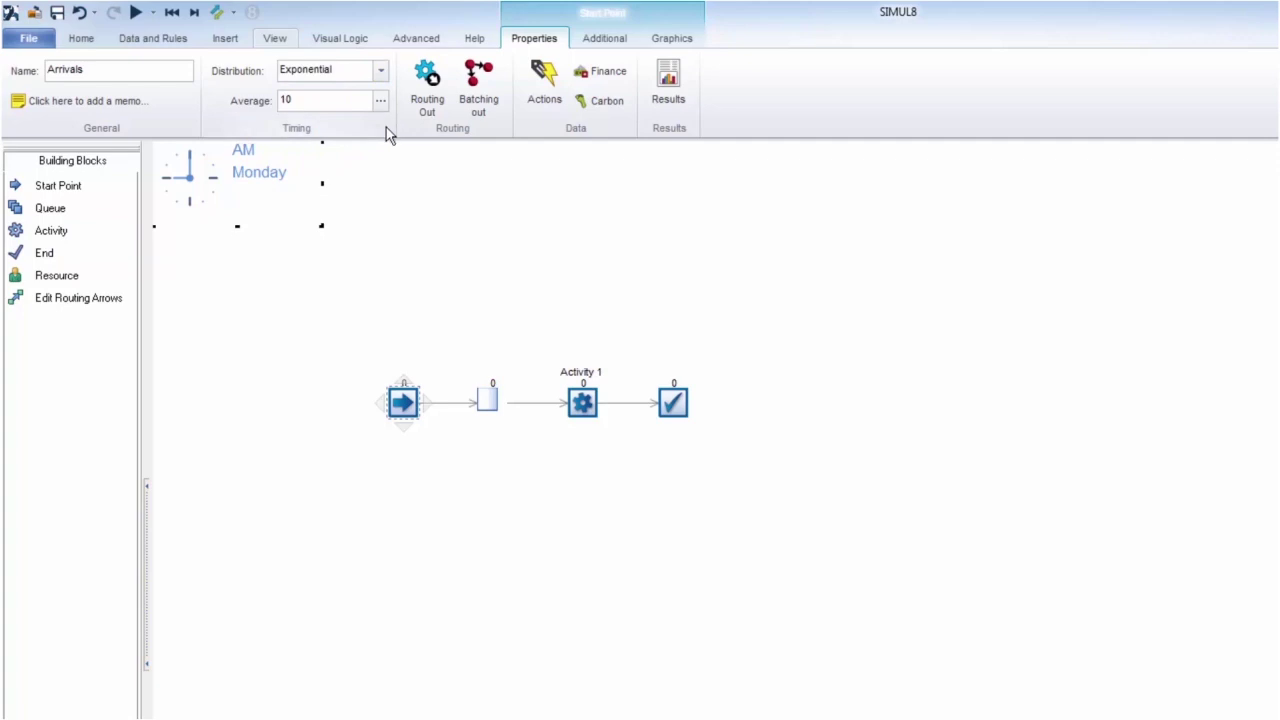
Turn on Schedule on the Additional tab and accept the five timed arrivals
left_click(586, 44)
left_click(196, 65)
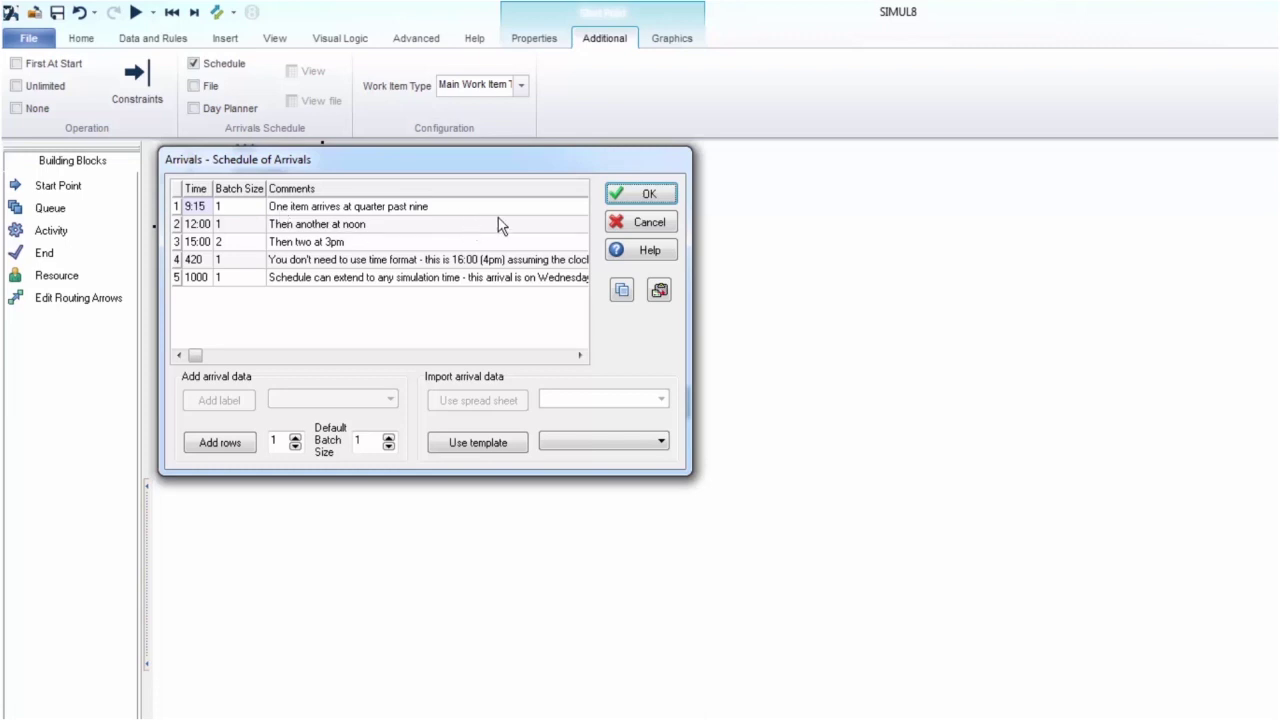
left_click(618, 196)
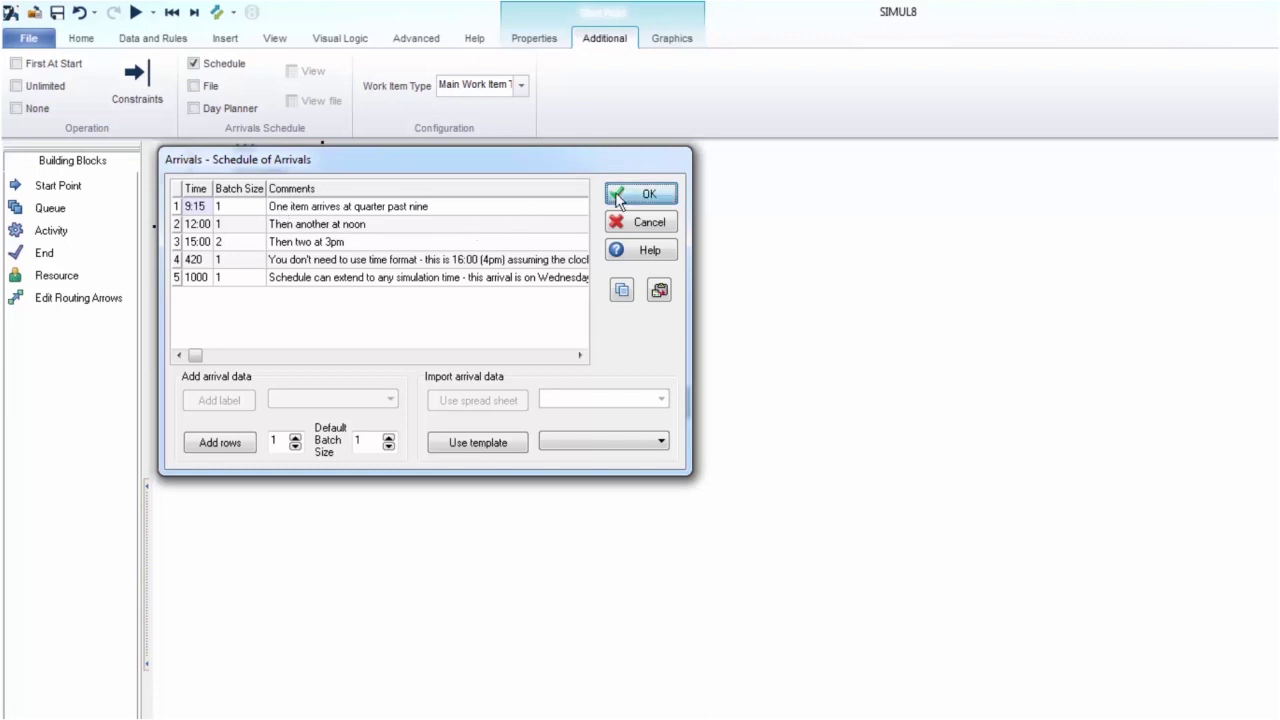
Enable the Day Planner at a 60-minute interval with Day 1 counts 10, 9 and 7
left_click(192, 108)
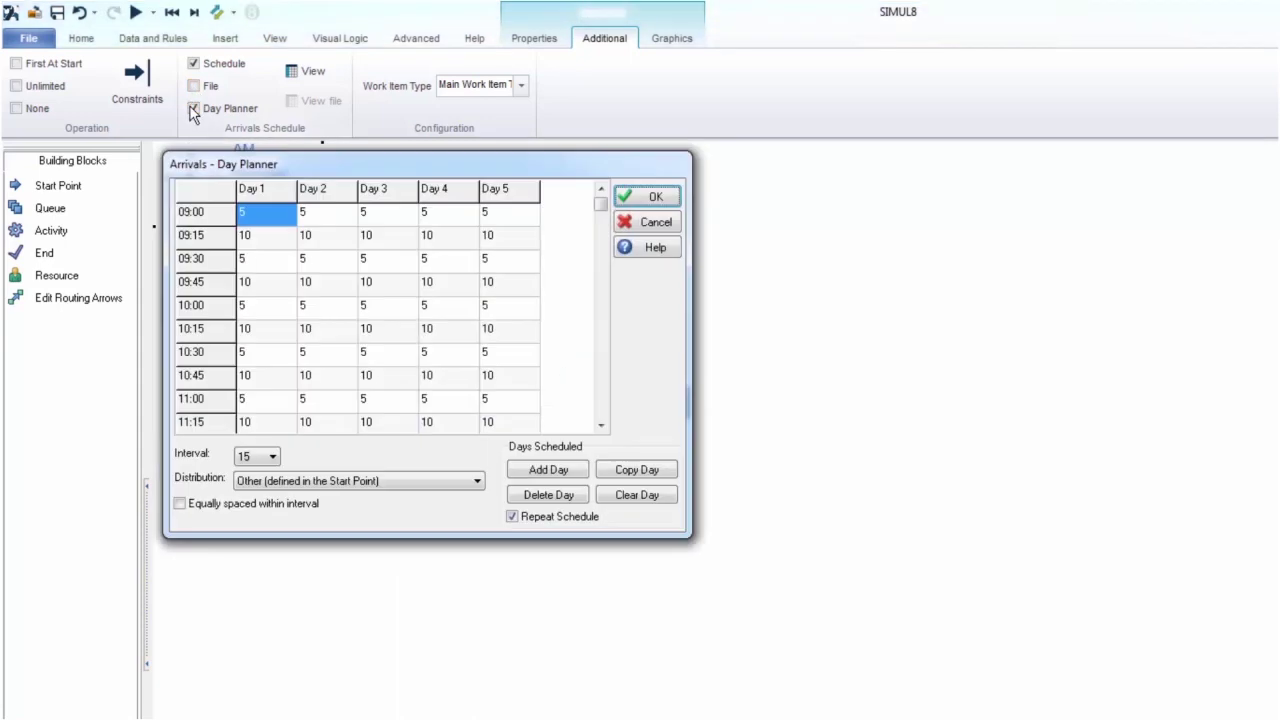
left_click(263, 459)
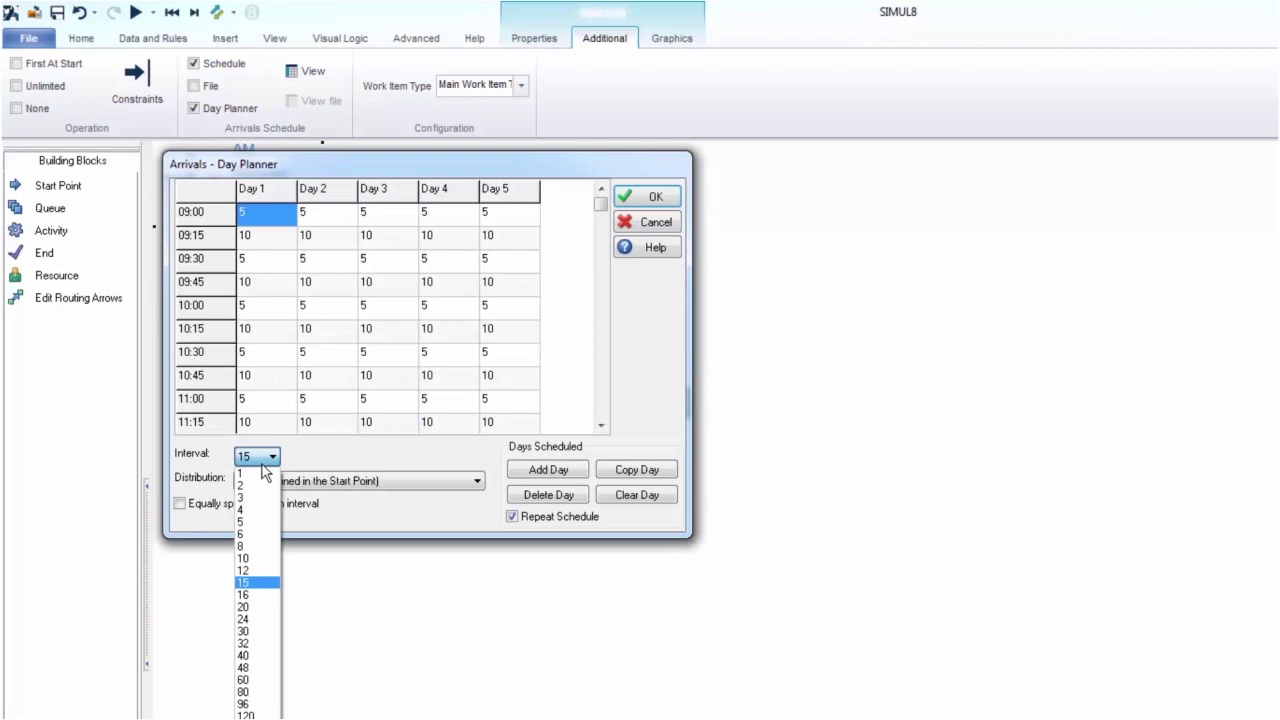
left_click(258, 680)
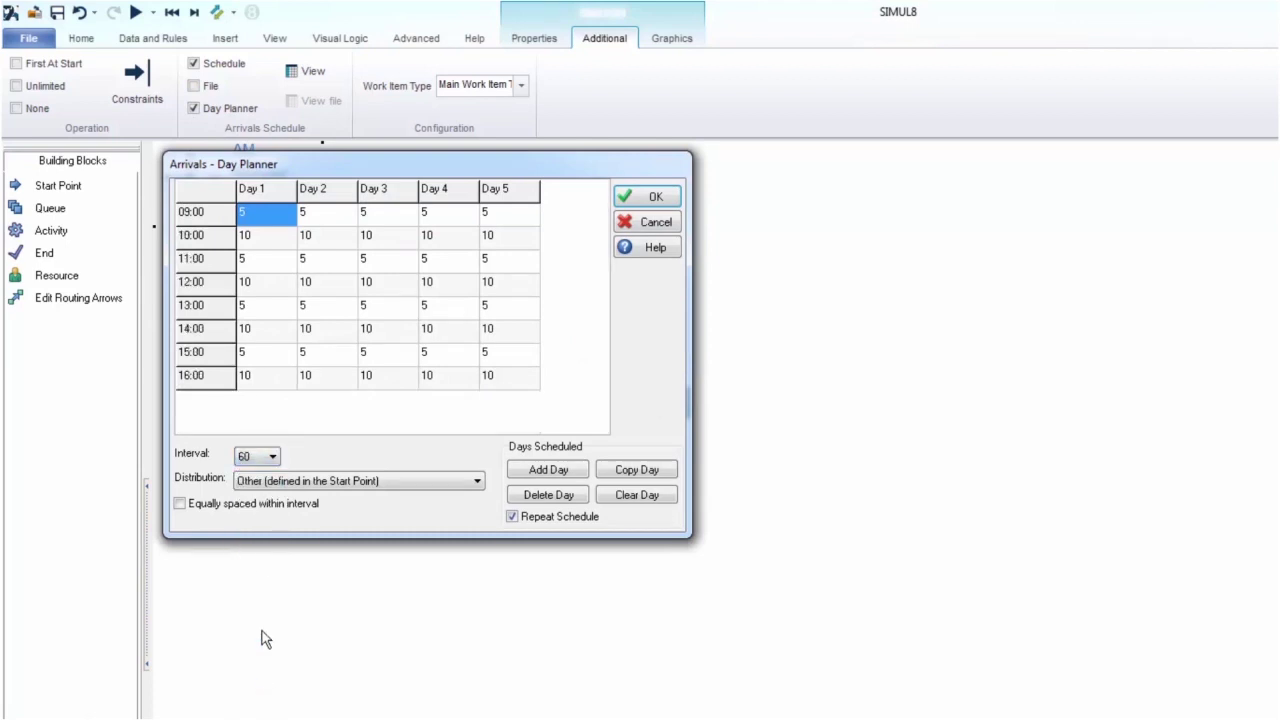
key("BackSpace")
type("10")
left_click(255, 243)
type("9")
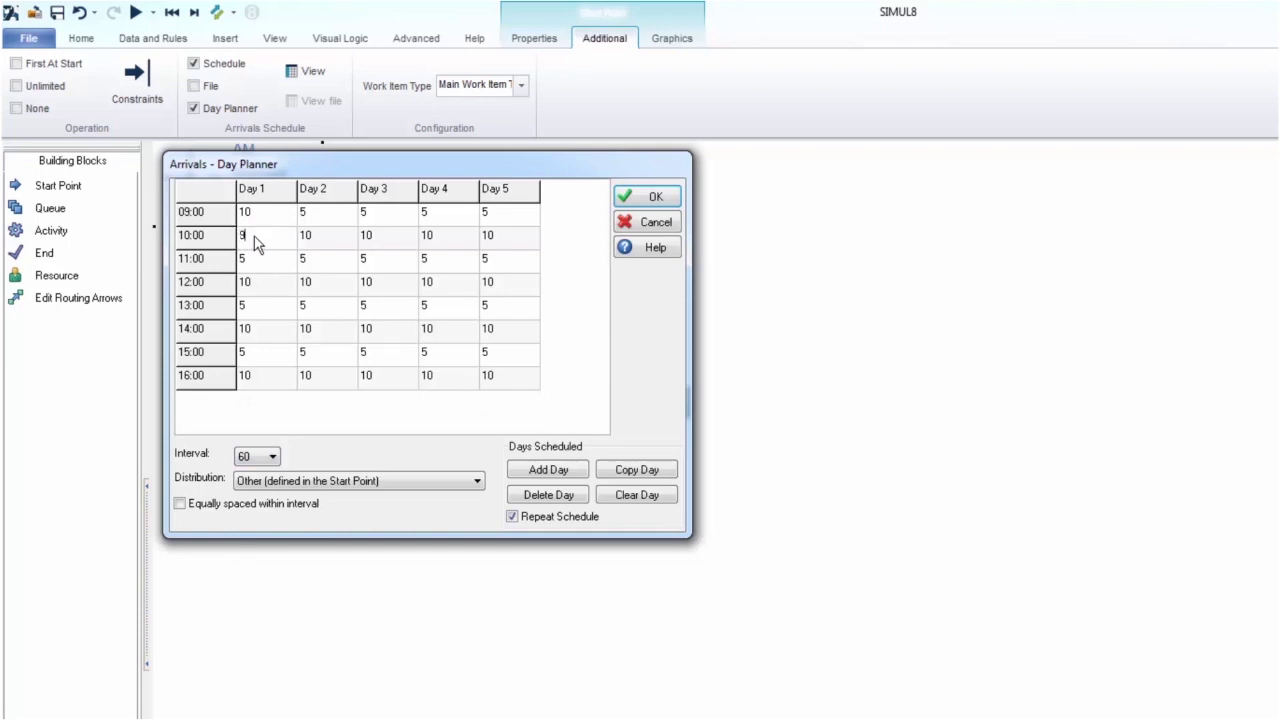
left_click(258, 270)
type("7")
left_click(655, 197)
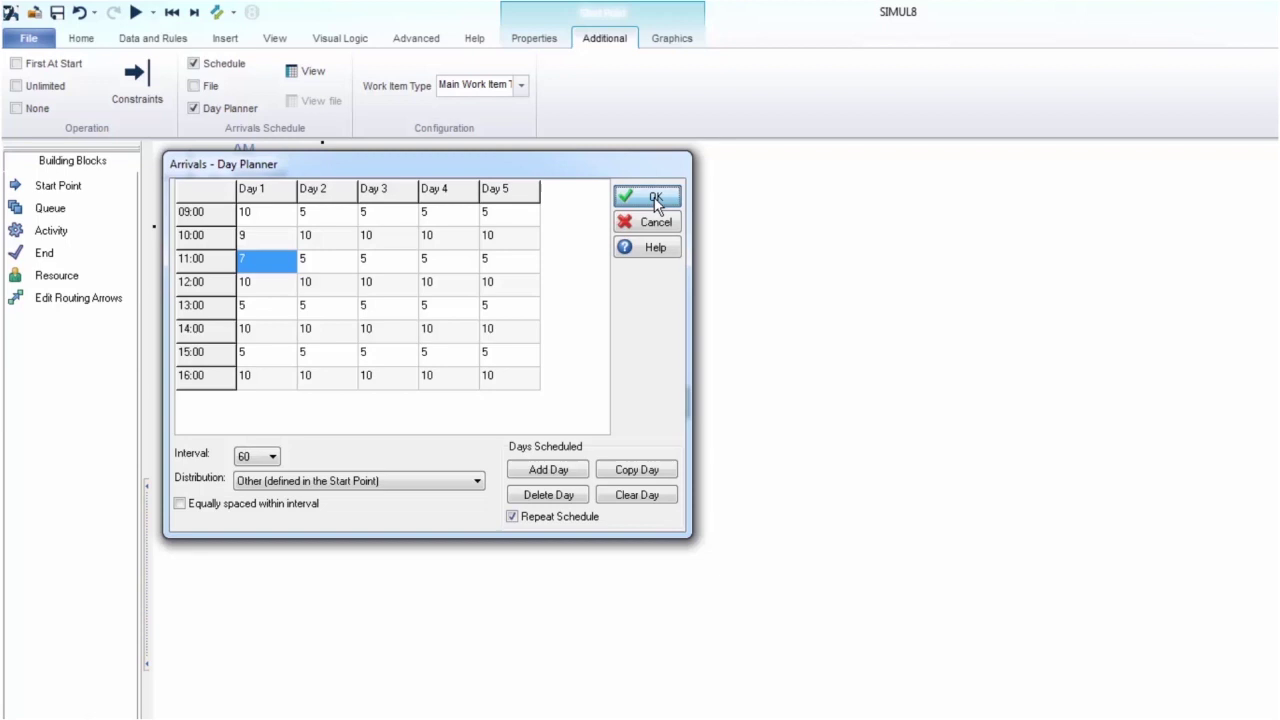
left_click(194, 109)
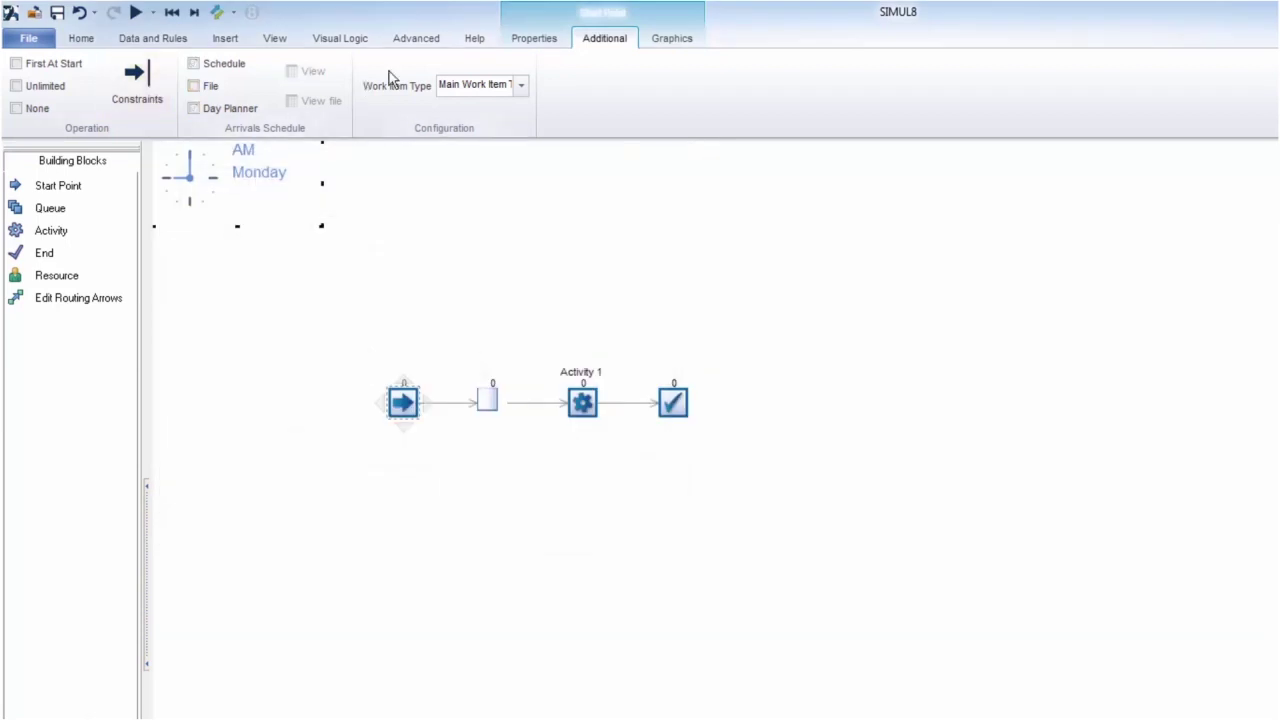
Give Queue 1 a finite capacity of 50 and a minimum wait time of 1
left_click(546, 42)
left_click(489, 400)
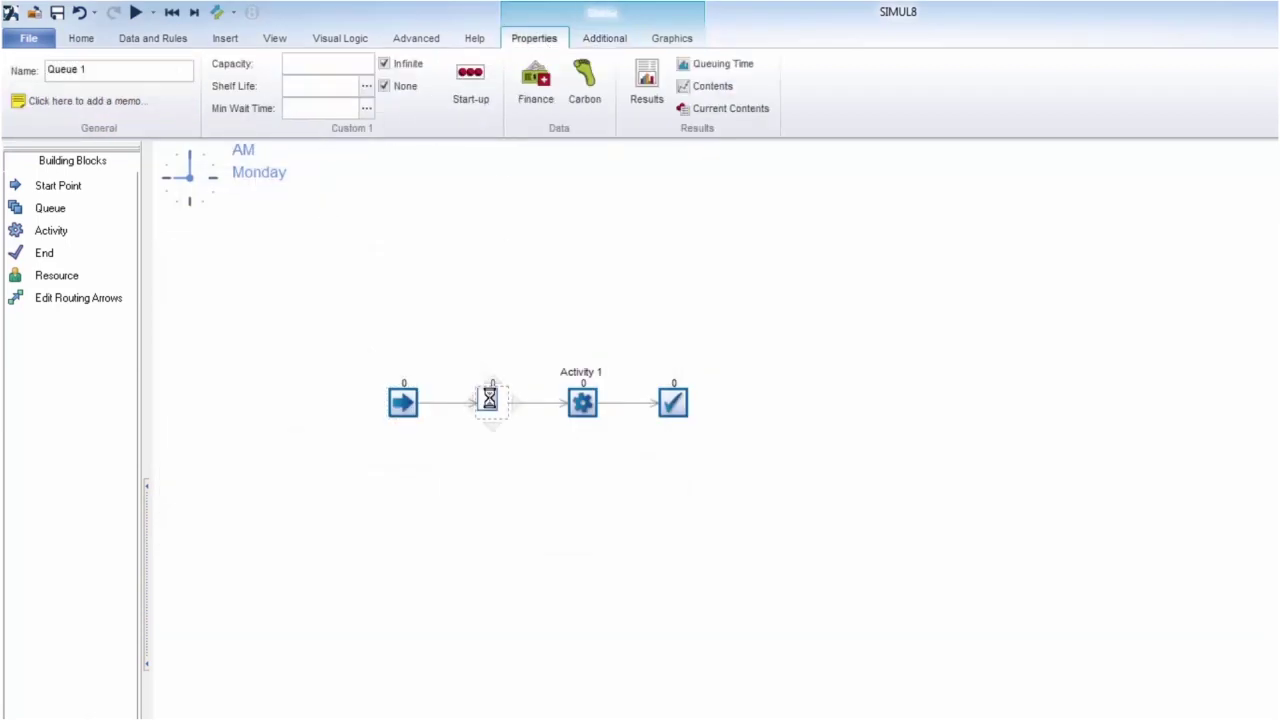
left_click(384, 63)
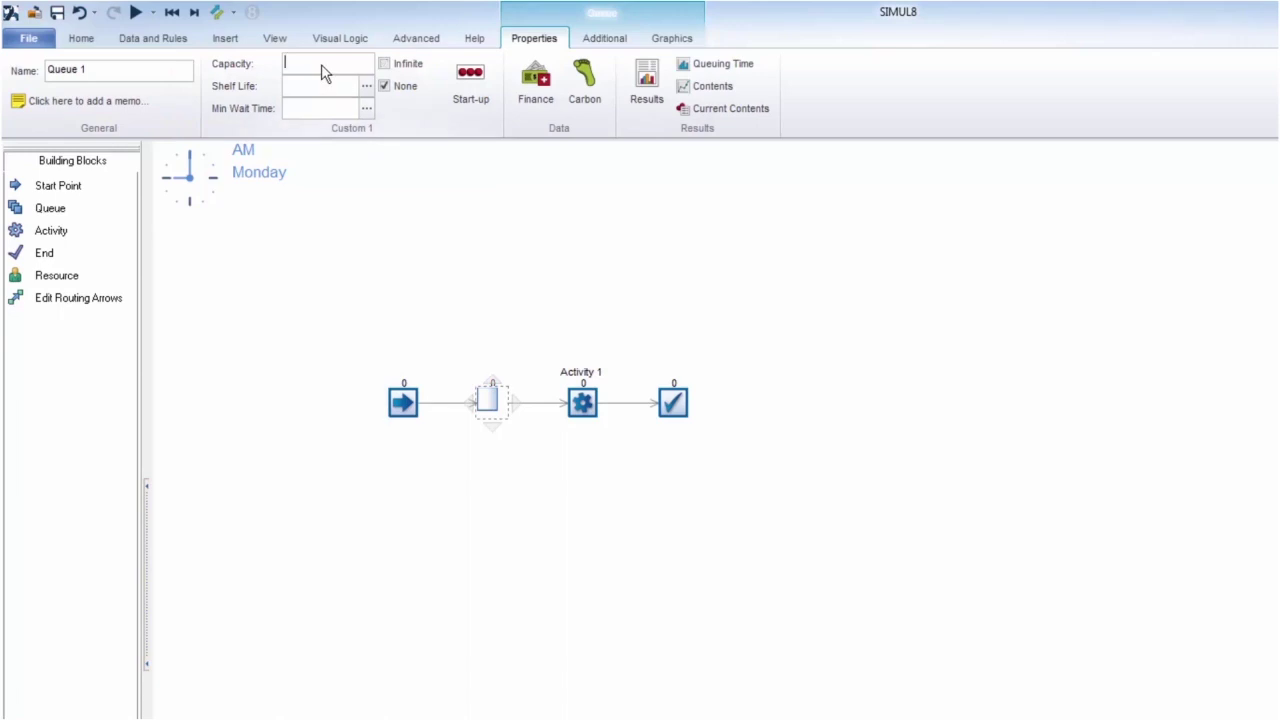
type("50")
left_click(309, 108)
type("1")
left_click(575, 401)
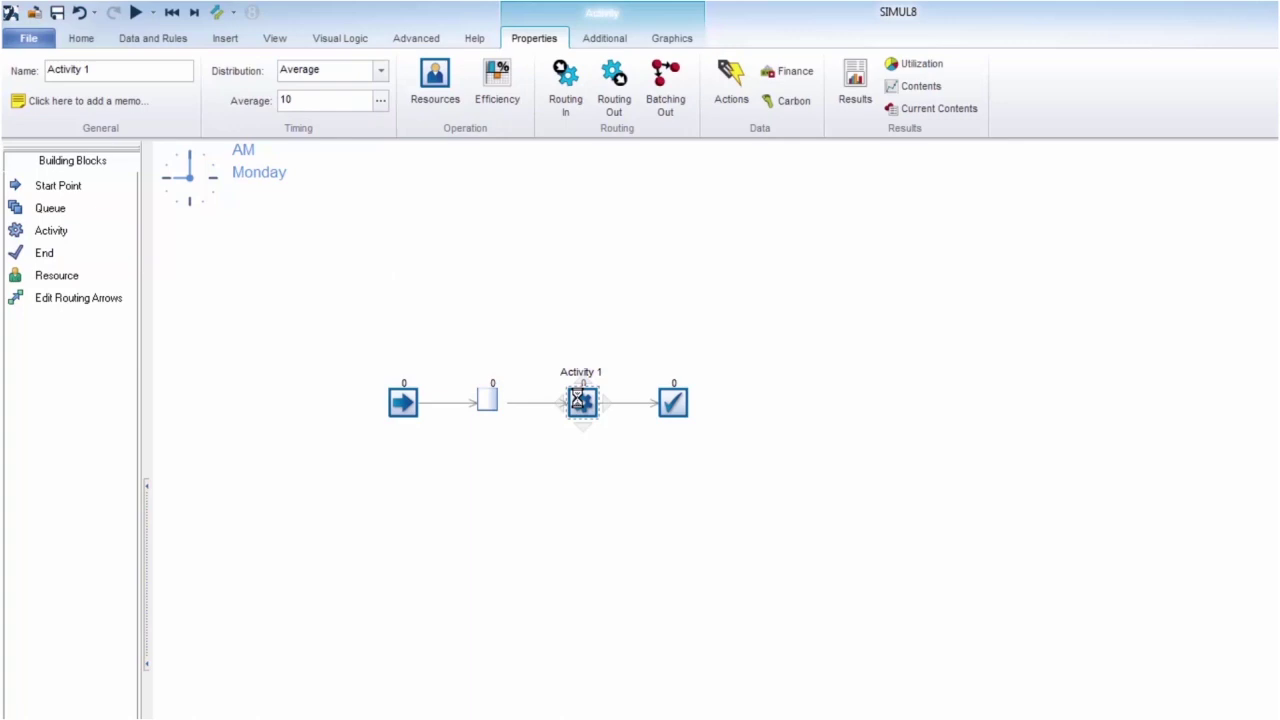
Replace the end block with a second queue, Activity 2 and a new end after Activity 1
left_click(676, 402)
key("Delete")
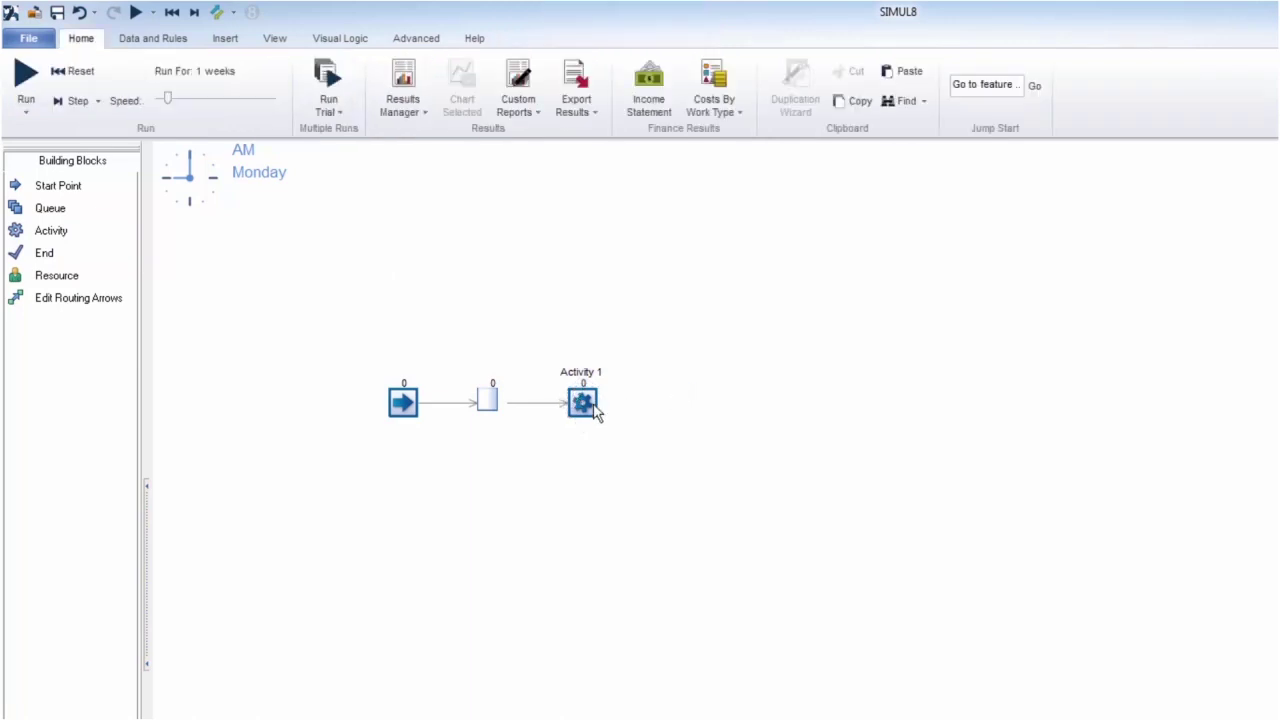
left_click(594, 406)
mouse_move(615, 400)
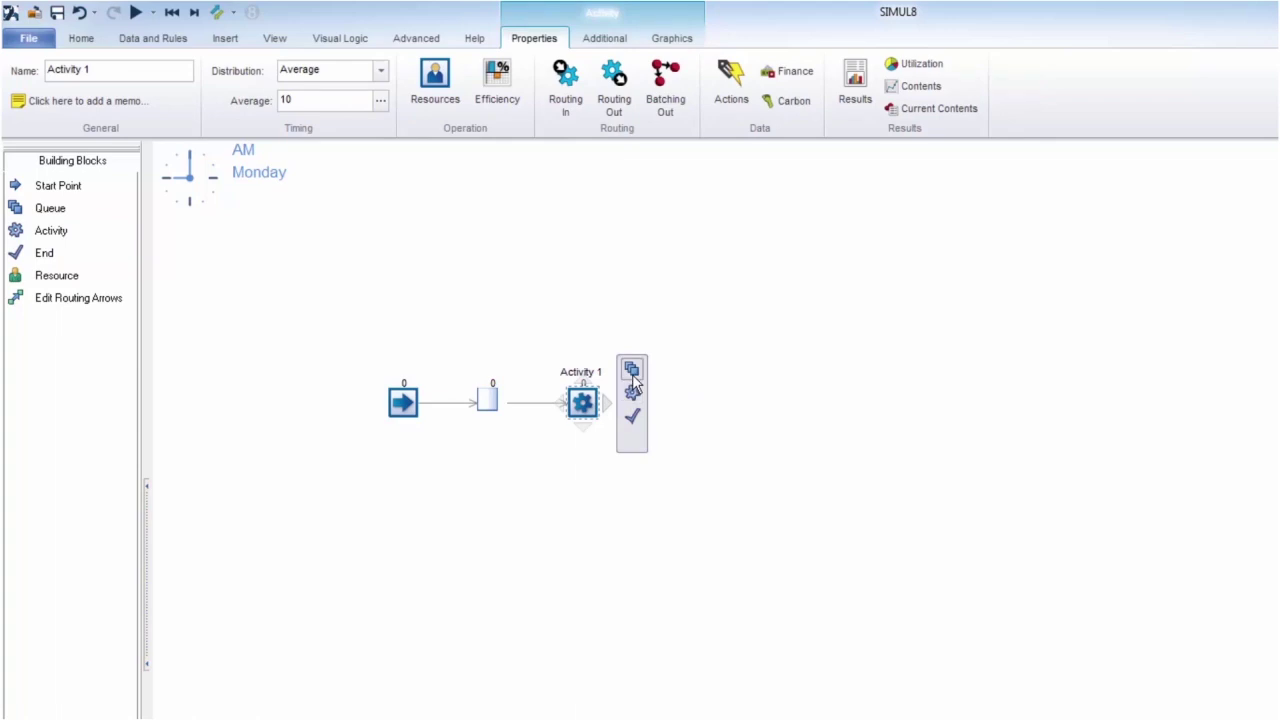
left_click(632, 372)
left_click(722, 393)
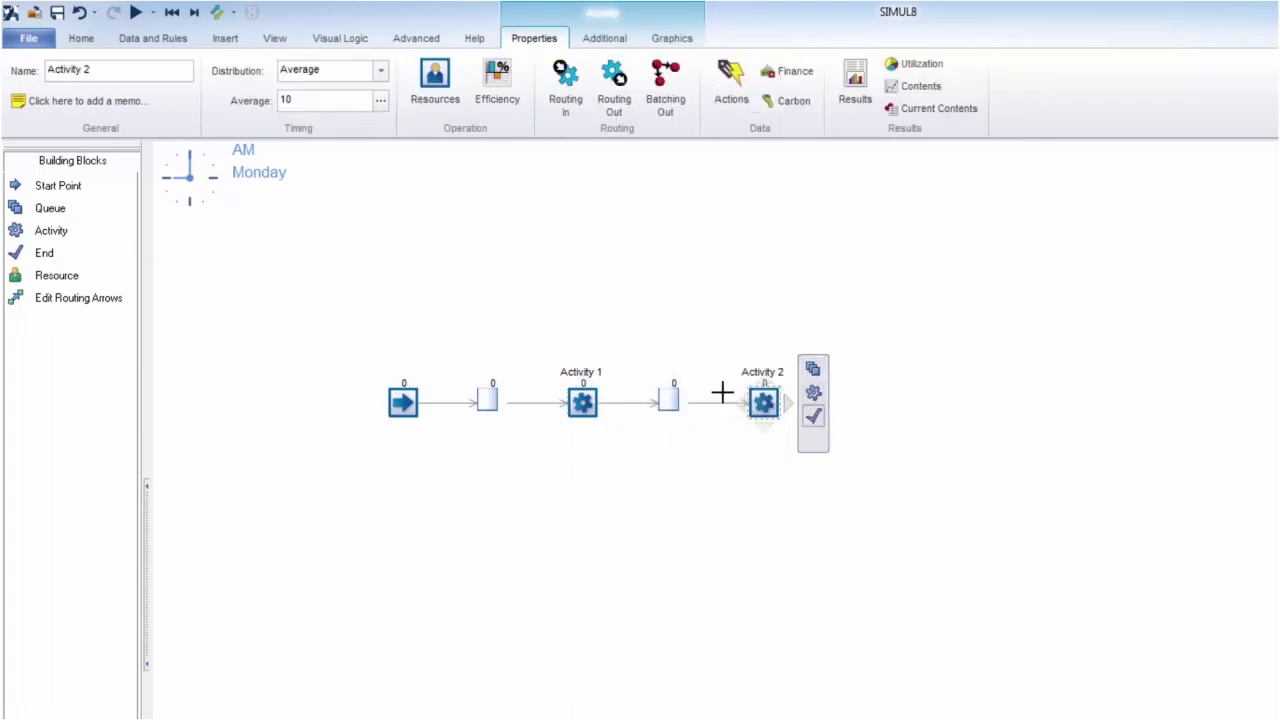
left_click(814, 416)
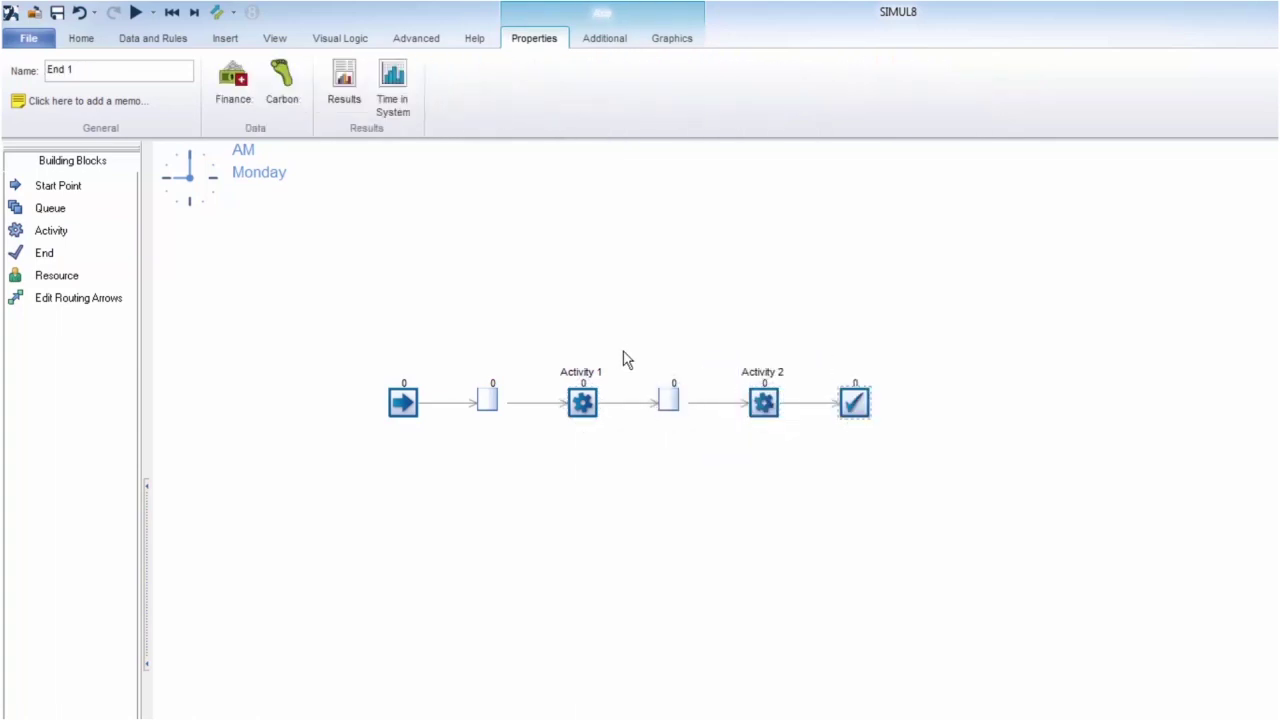
Duplicate the second queue and Activity 2 with 2 copies using the Duplication Wizard
left_click_drag(748, 470, 814, 467)
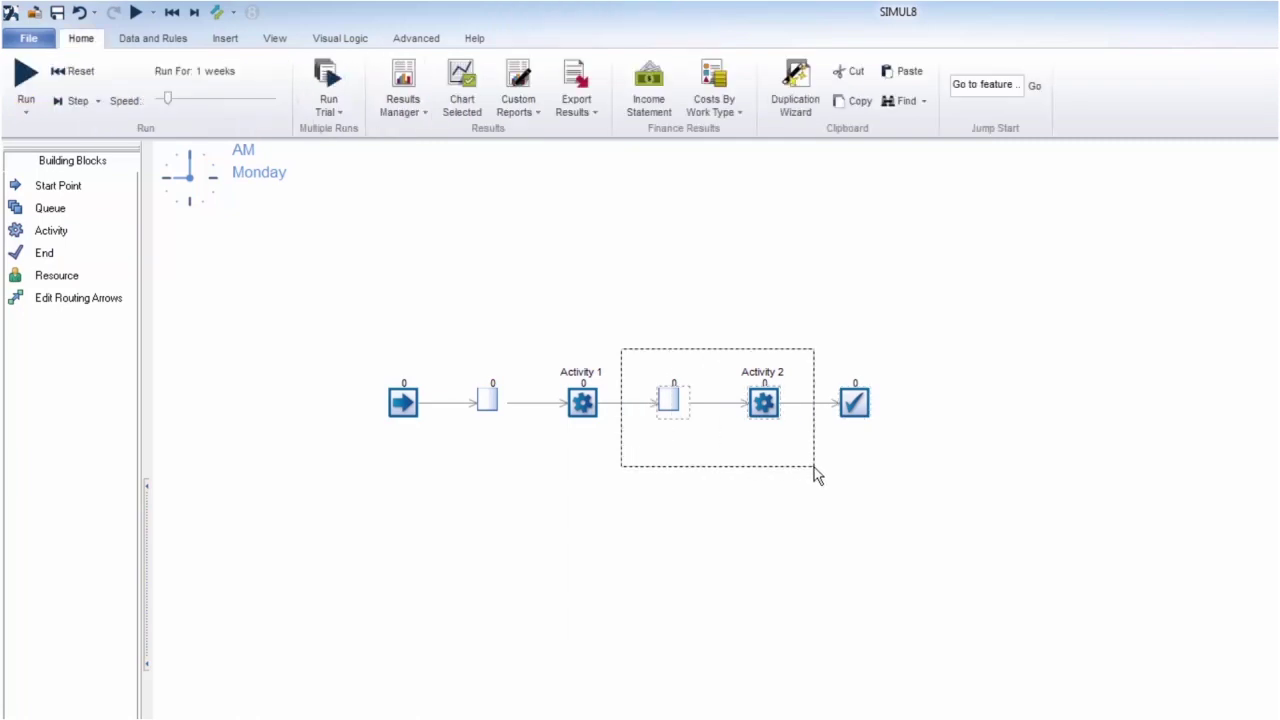
left_click(795, 90)
key("BackSpace")
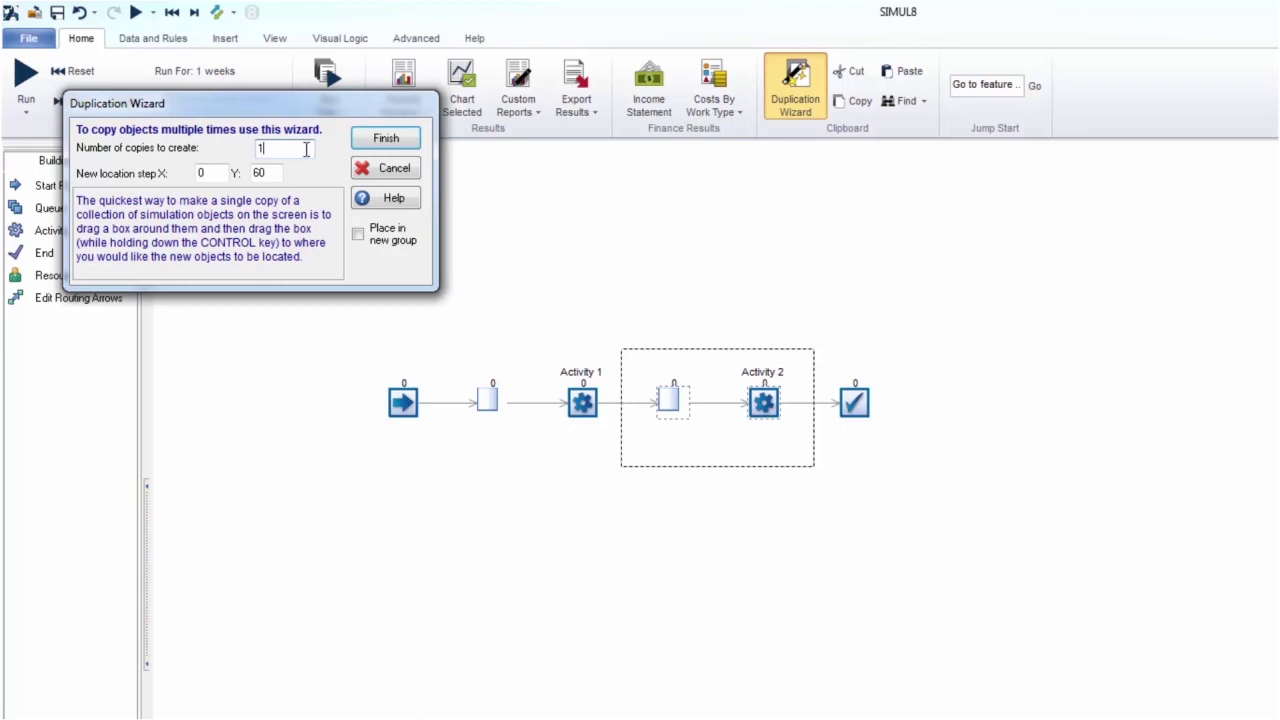
type("2")
left_click(384, 139)
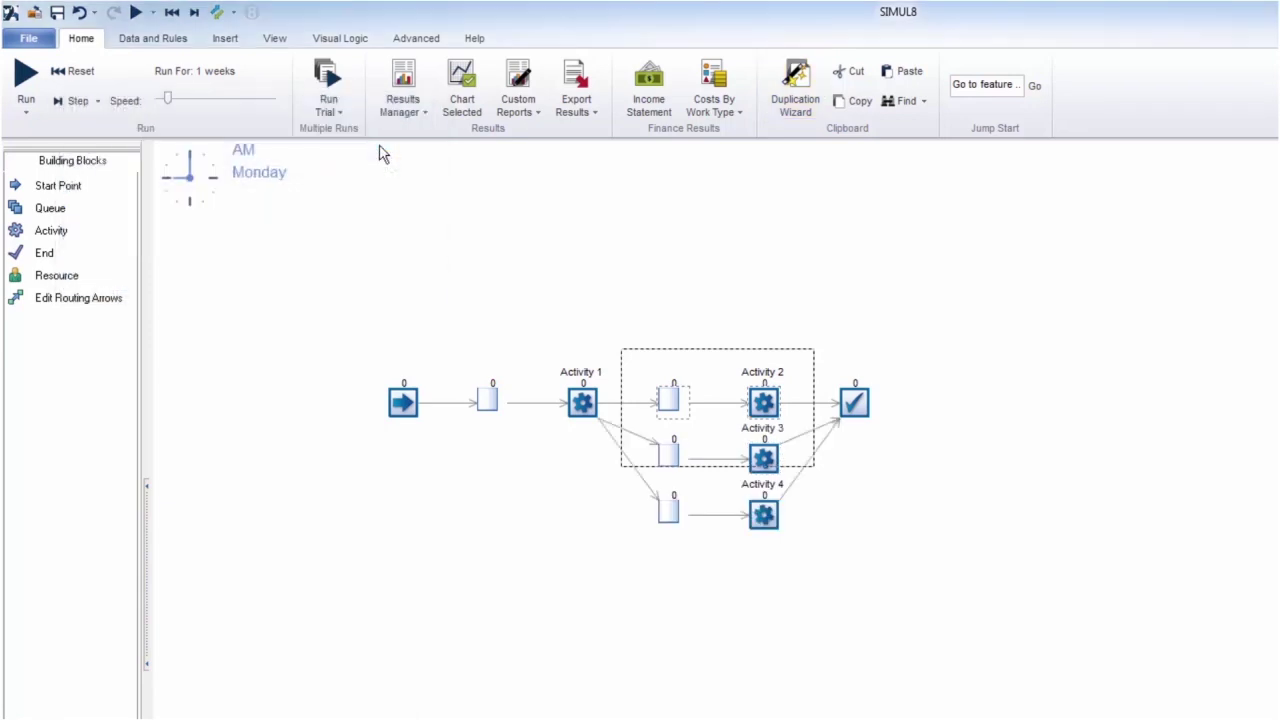
Place a new resource on the canvas above the process and name it staff
left_click(585, 405)
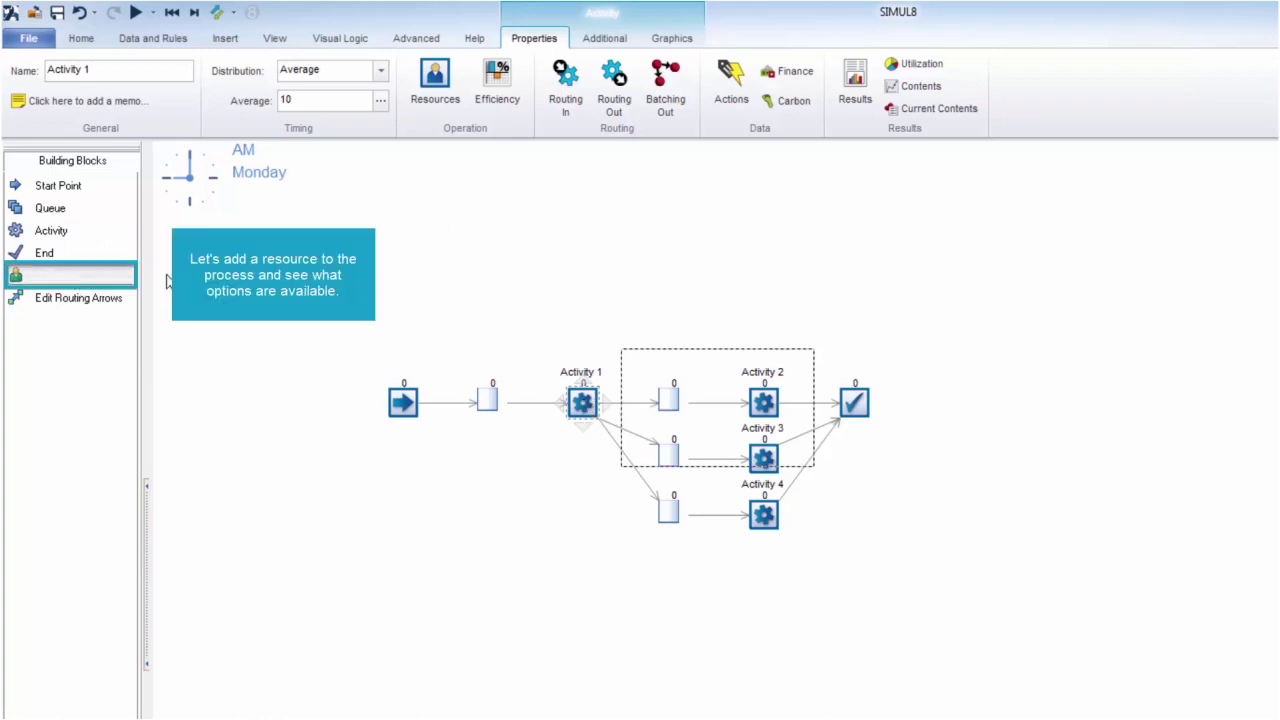
left_click(573, 207)
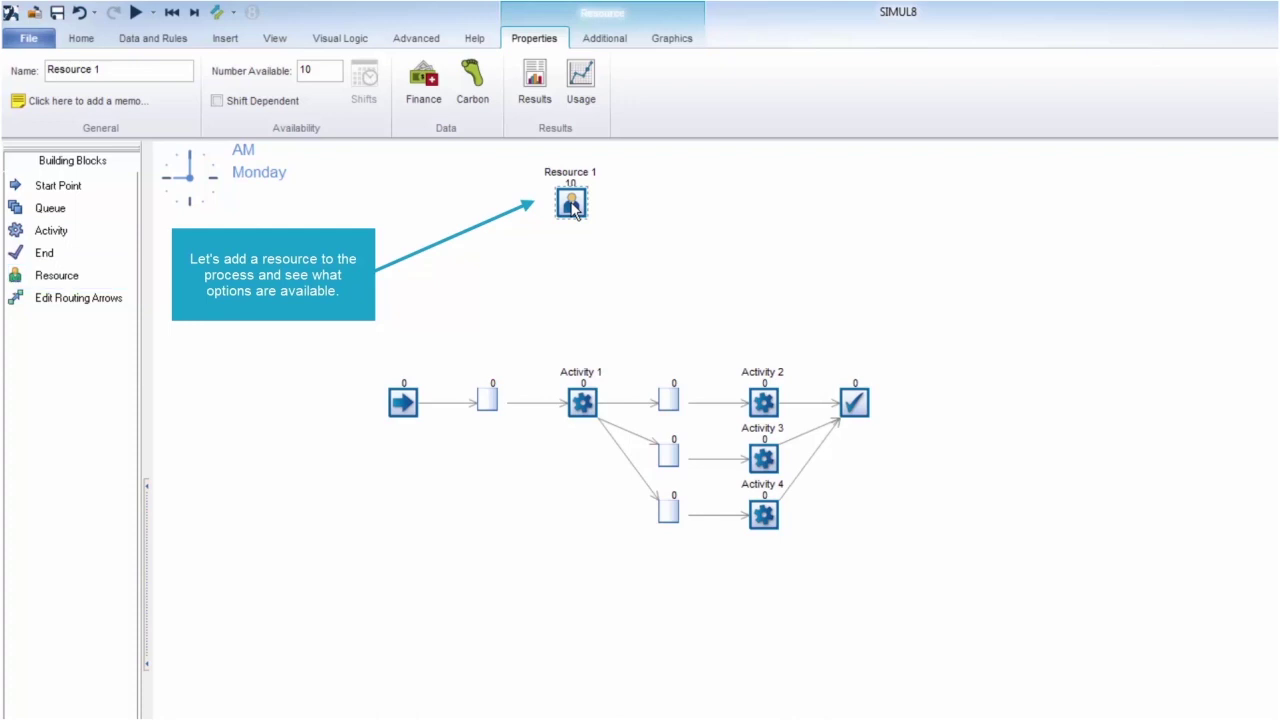
left_click(141, 77)
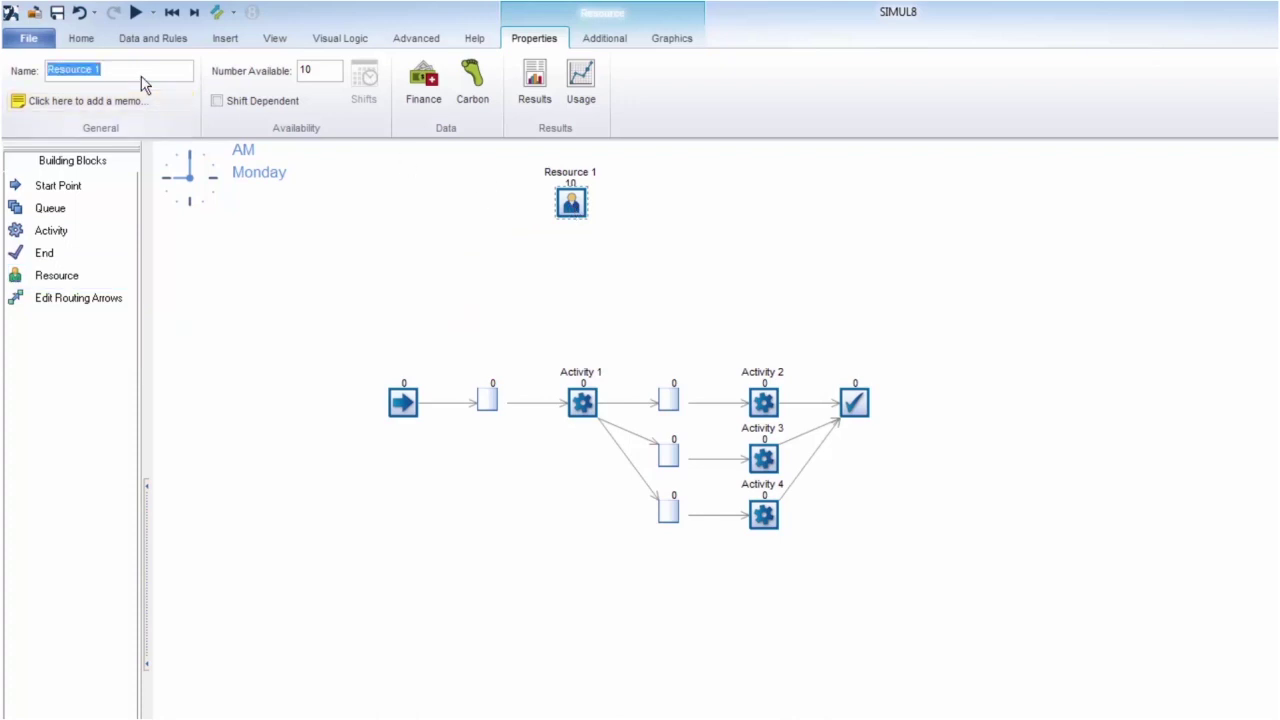
type("staff")
left_click(137, 39)
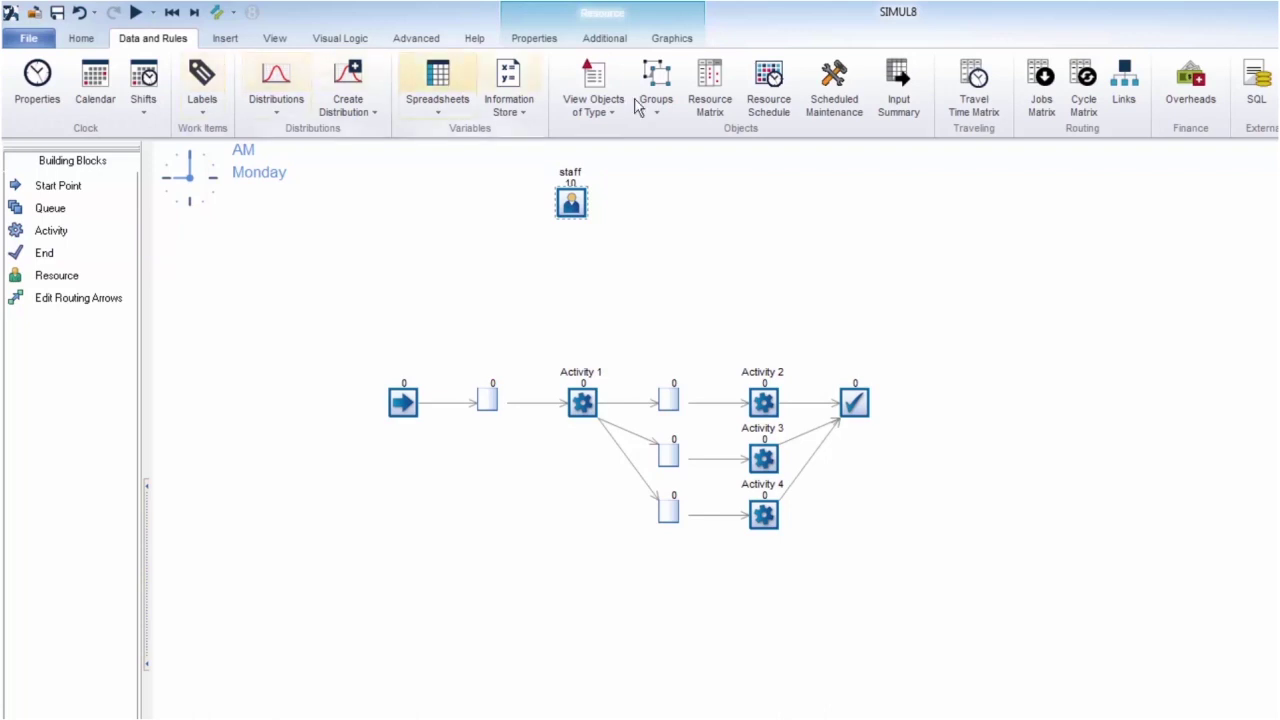
In the Resource Matrix, require 1 staff for Activity 1 and 2 each for Activities 2, 3 and 4
left_click(722, 95)
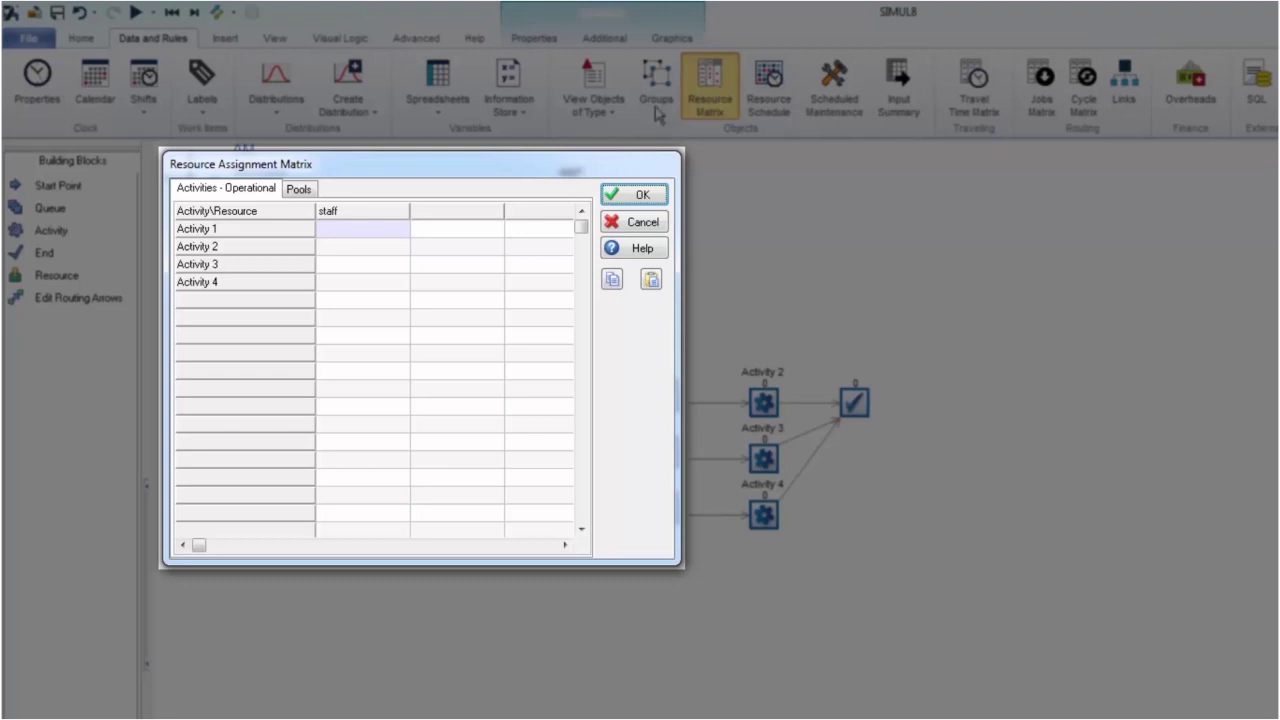
left_click(334, 232)
type("1")
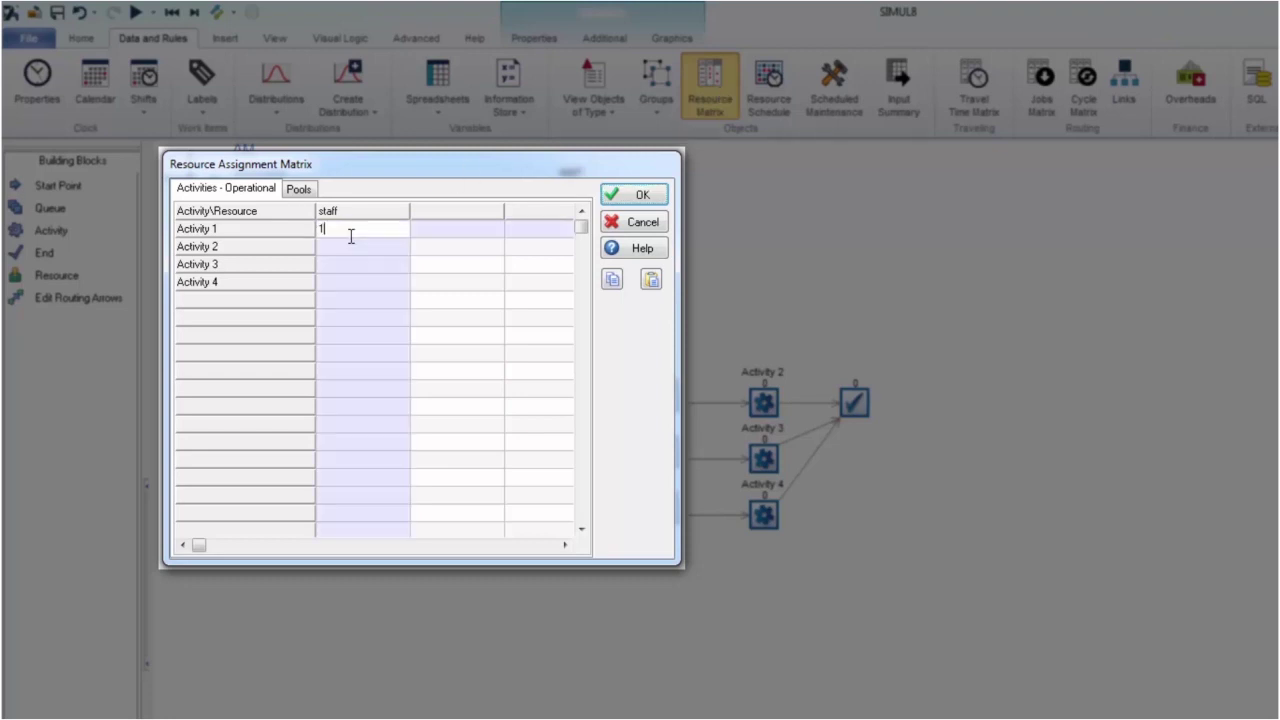
left_click(367, 247)
type("2")
left_click(356, 265)
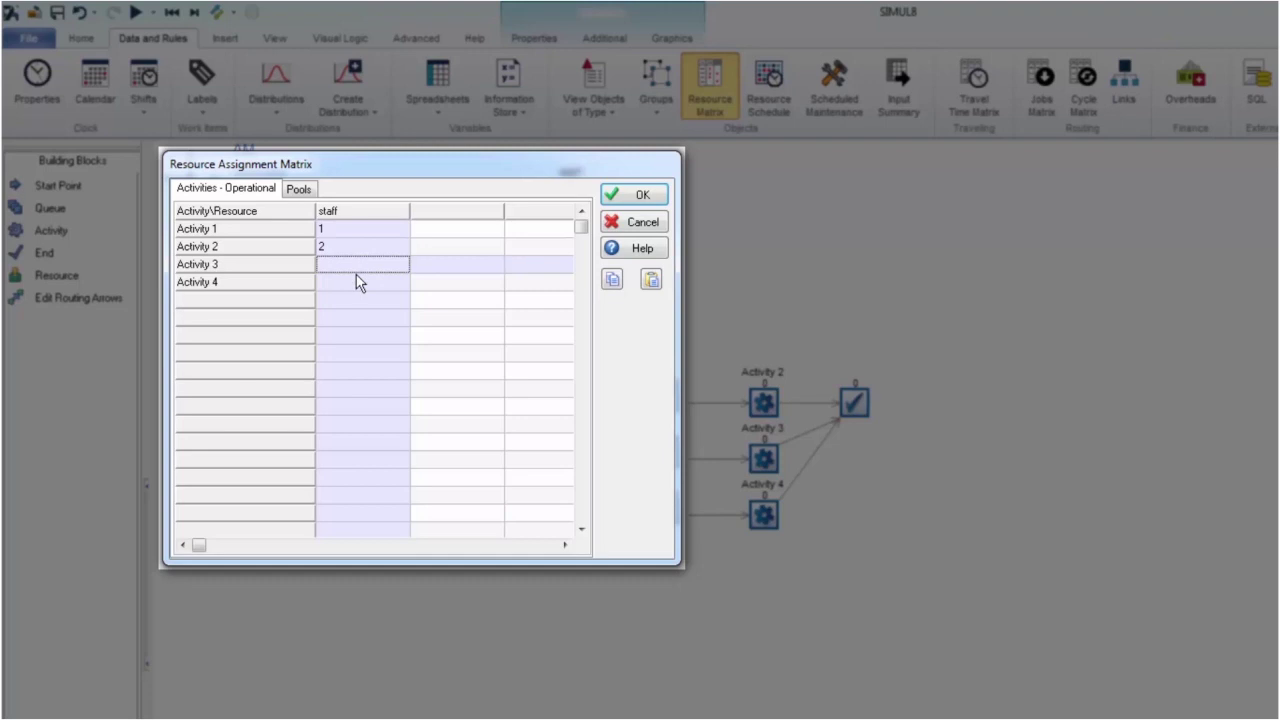
type("2")
left_click(349, 286)
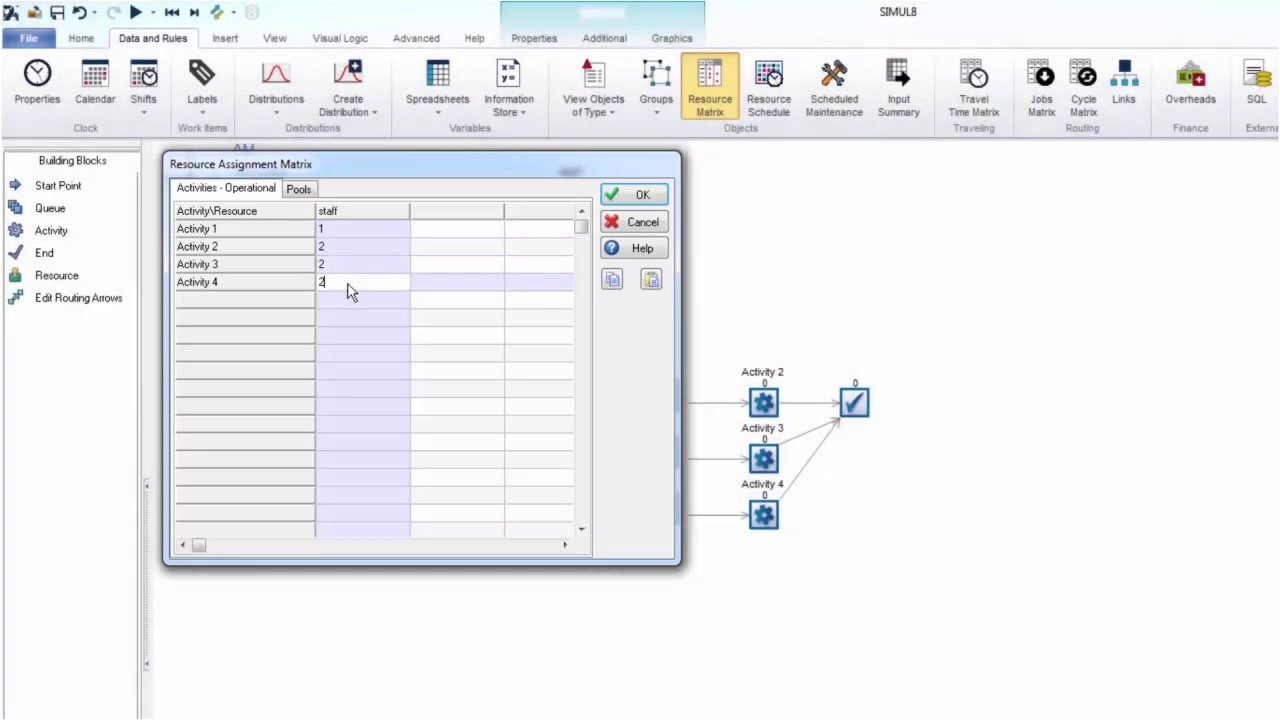
type("2")
left_click(632, 196)
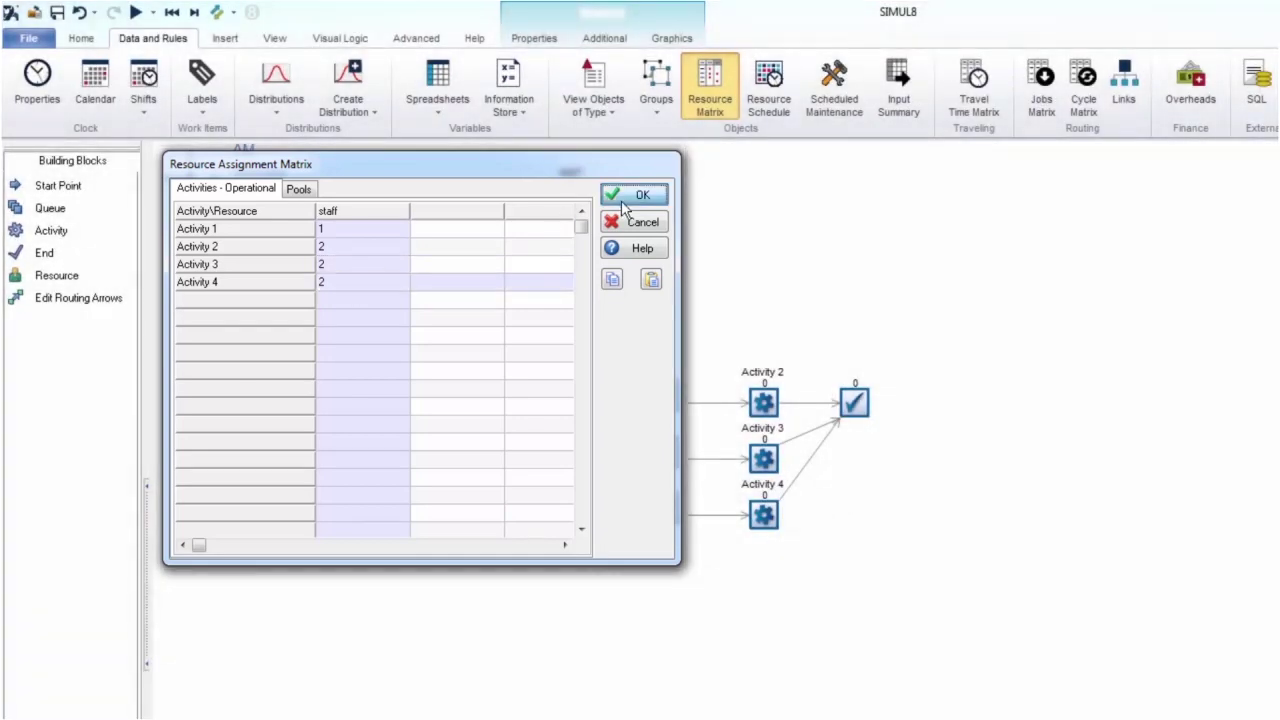
In the Resource Schedule, change staff for 13:00, 14:00, 15:00 and 16:00 from 10 to 5
left_click(785, 90)
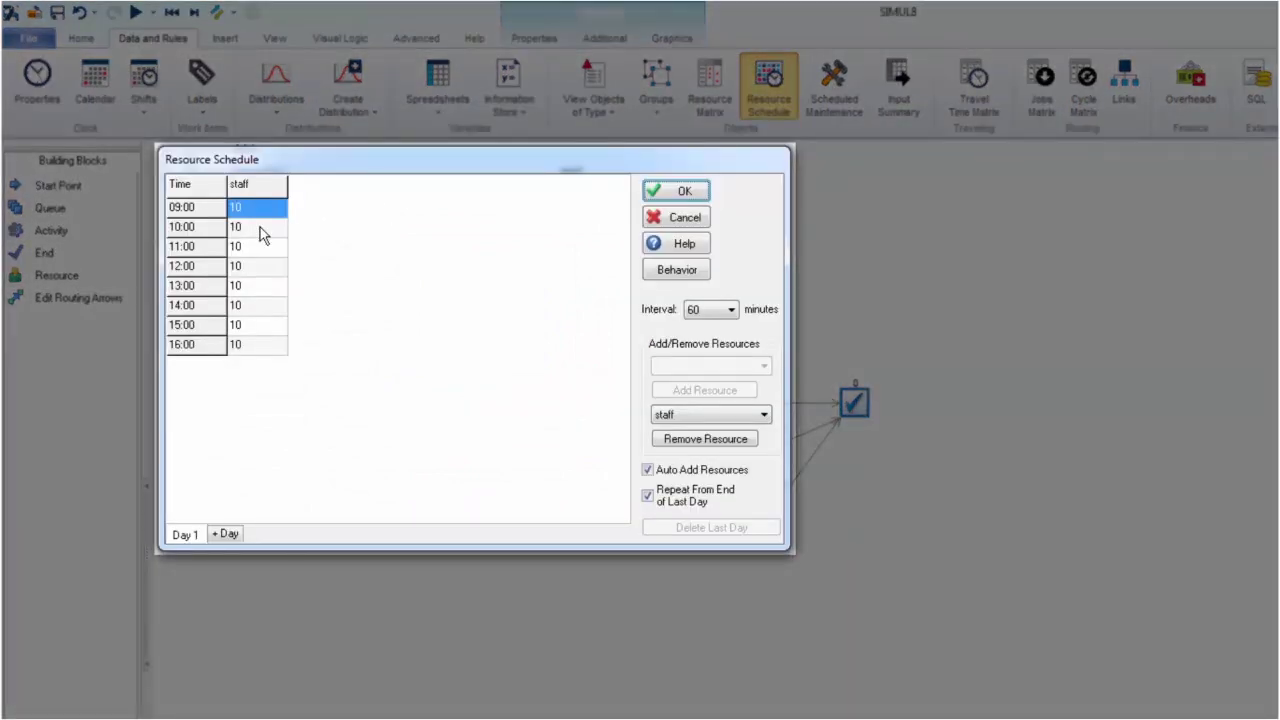
left_click(256, 285)
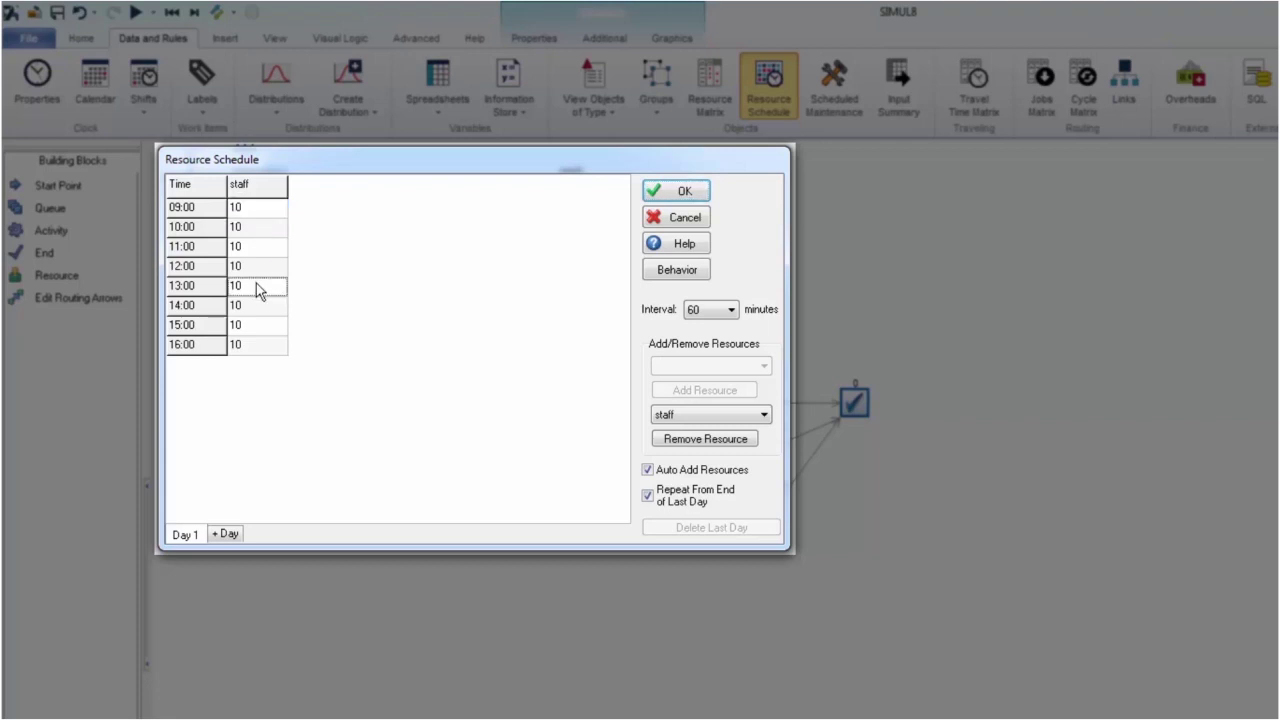
type("5")
left_click(252, 306)
type("5")
left_click(253, 326)
type("5")
left_click(255, 345)
type("5")
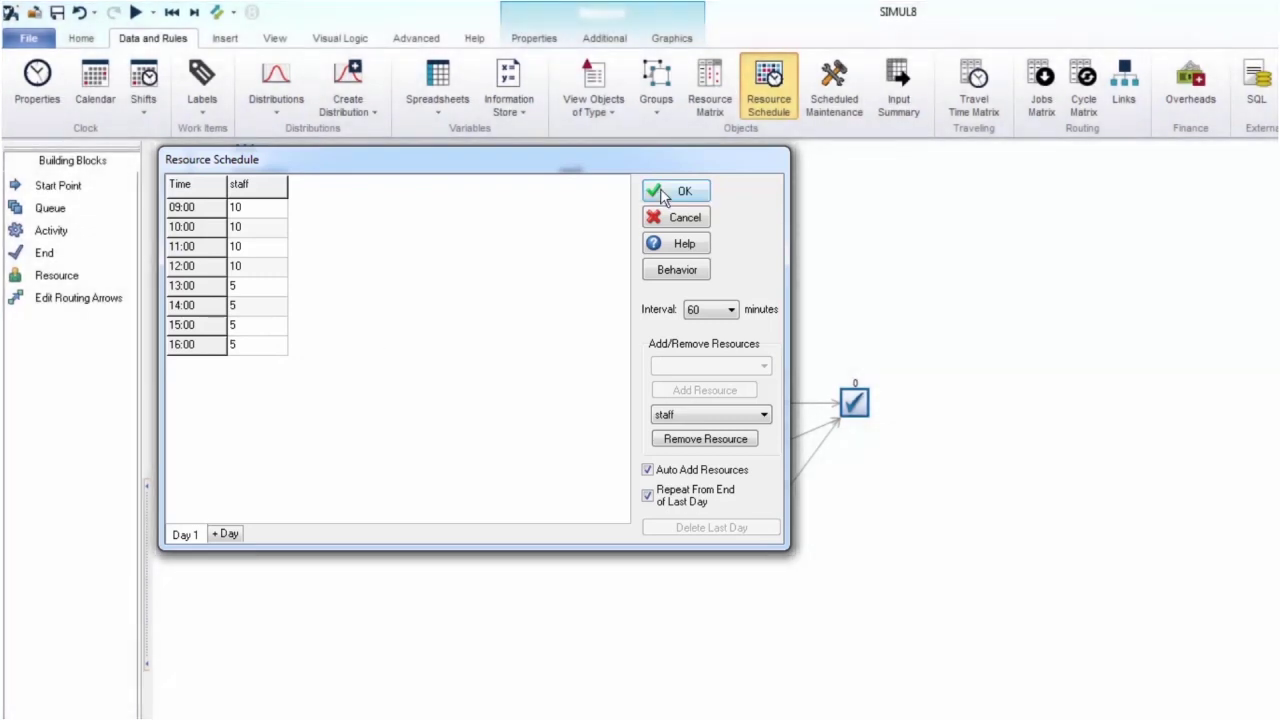
left_click(660, 188)
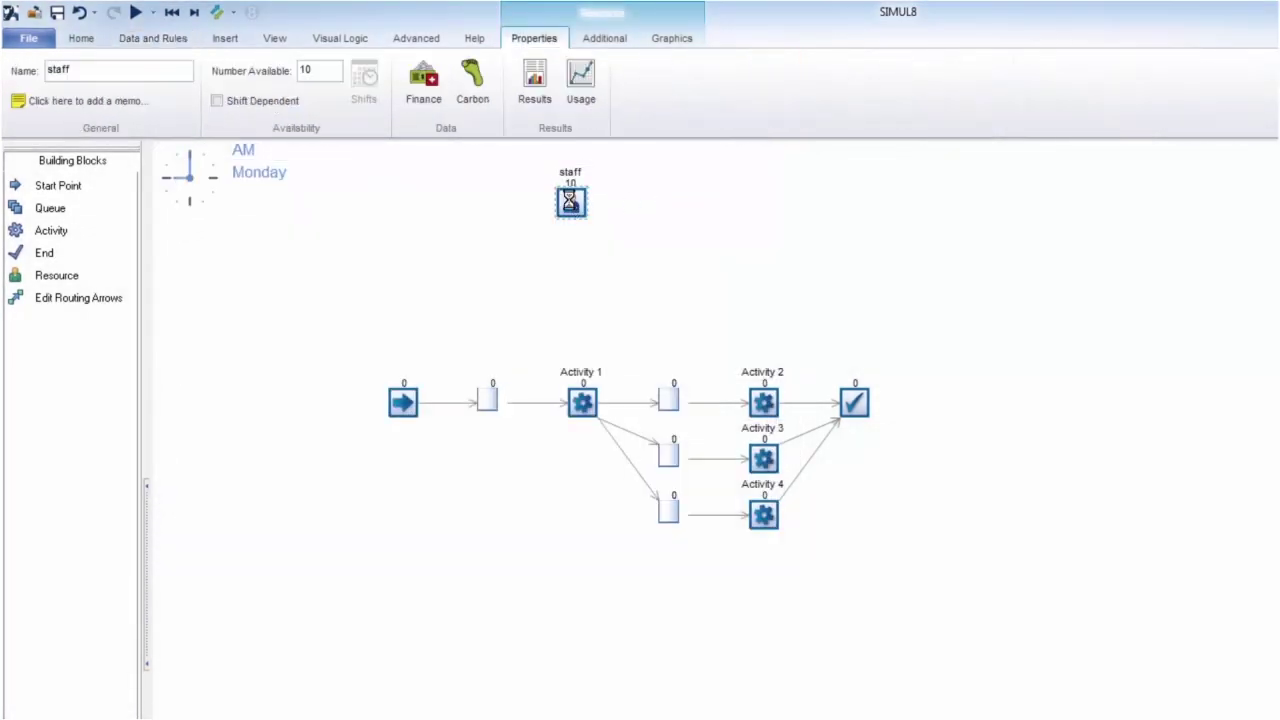
Review Activity 1's Routing In discipline options and keep Change Over at No Setup Time
left_click(604, 40)
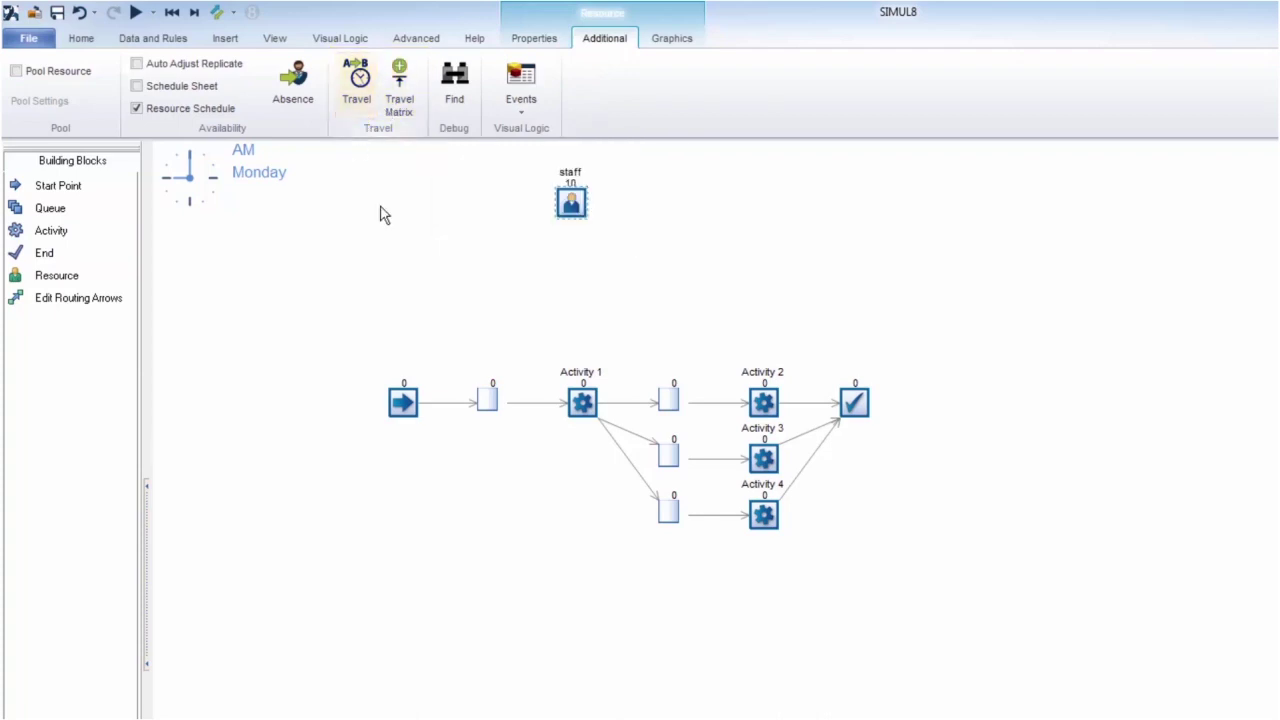
left_click(583, 403)
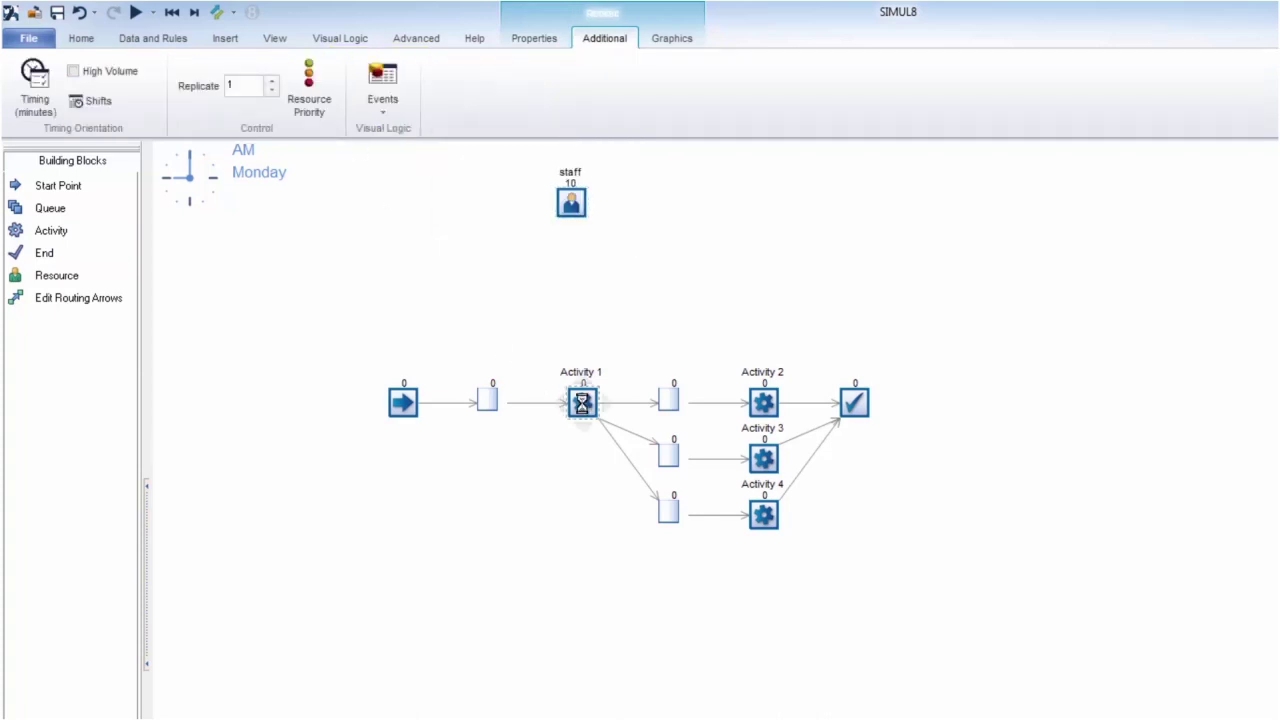
left_click(528, 40)
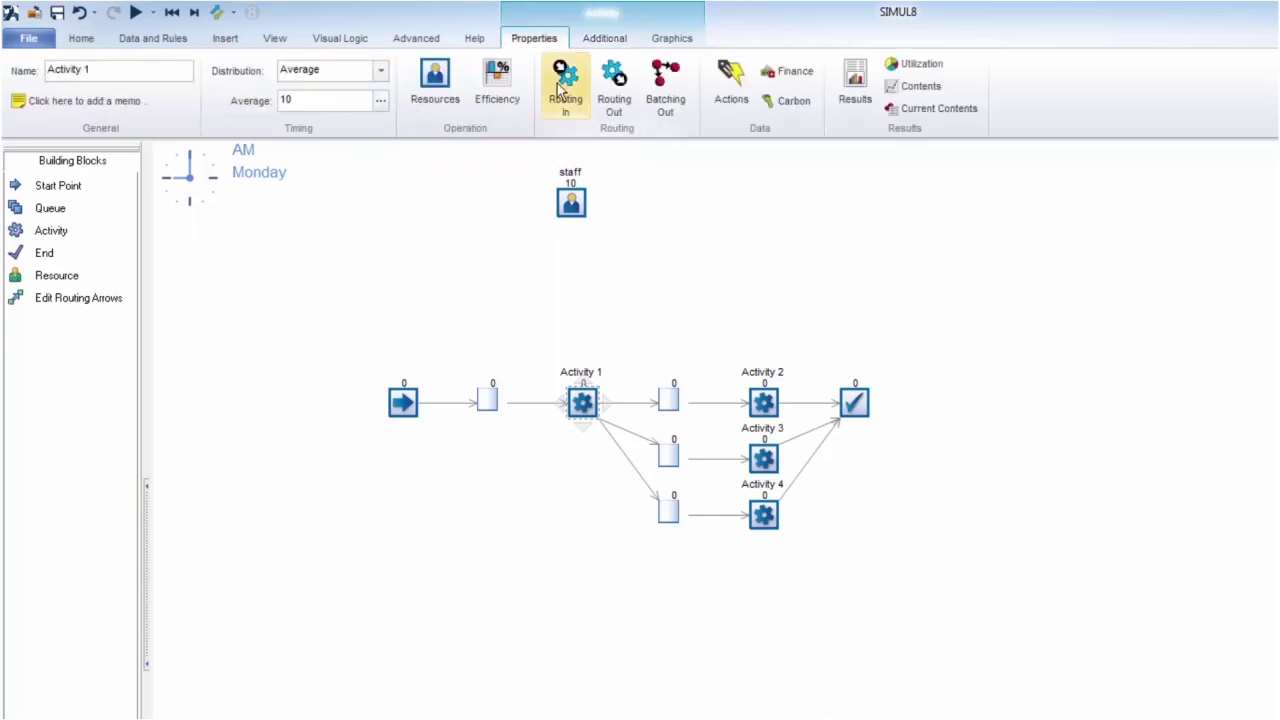
left_click(565, 85)
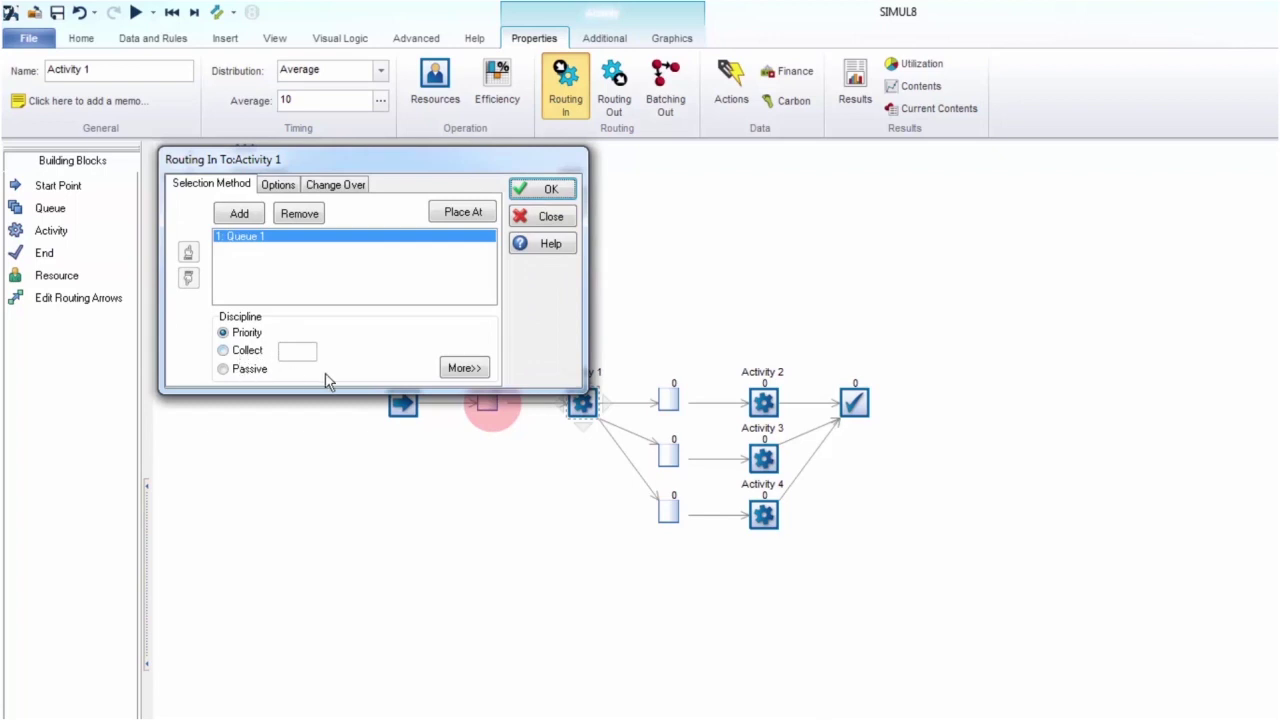
left_click(450, 369)
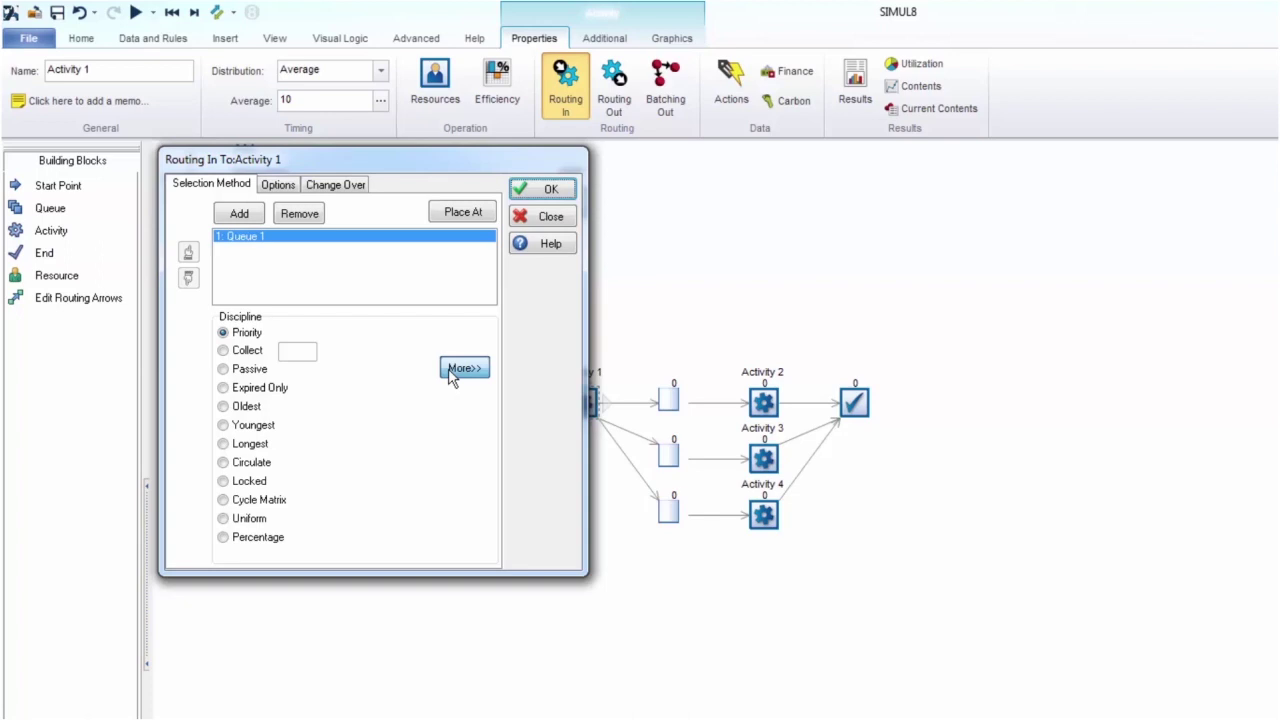
left_click(460, 369)
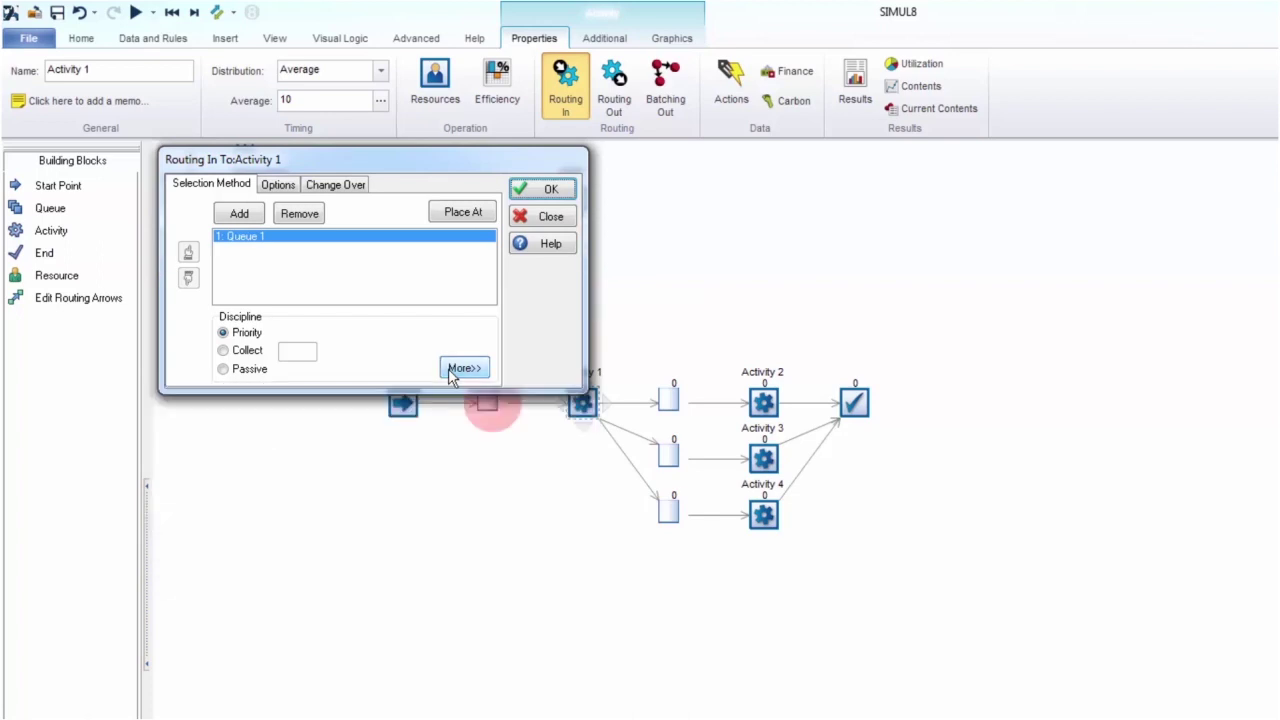
left_click(340, 186)
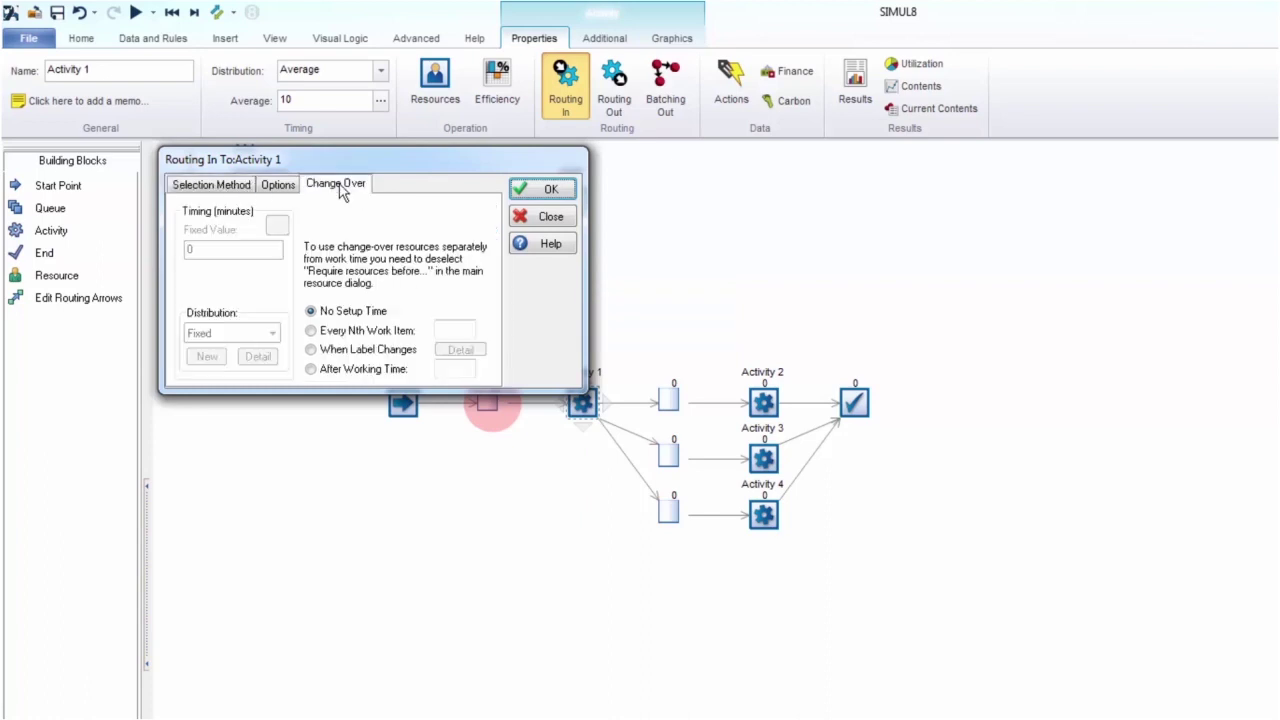
left_click(532, 188)
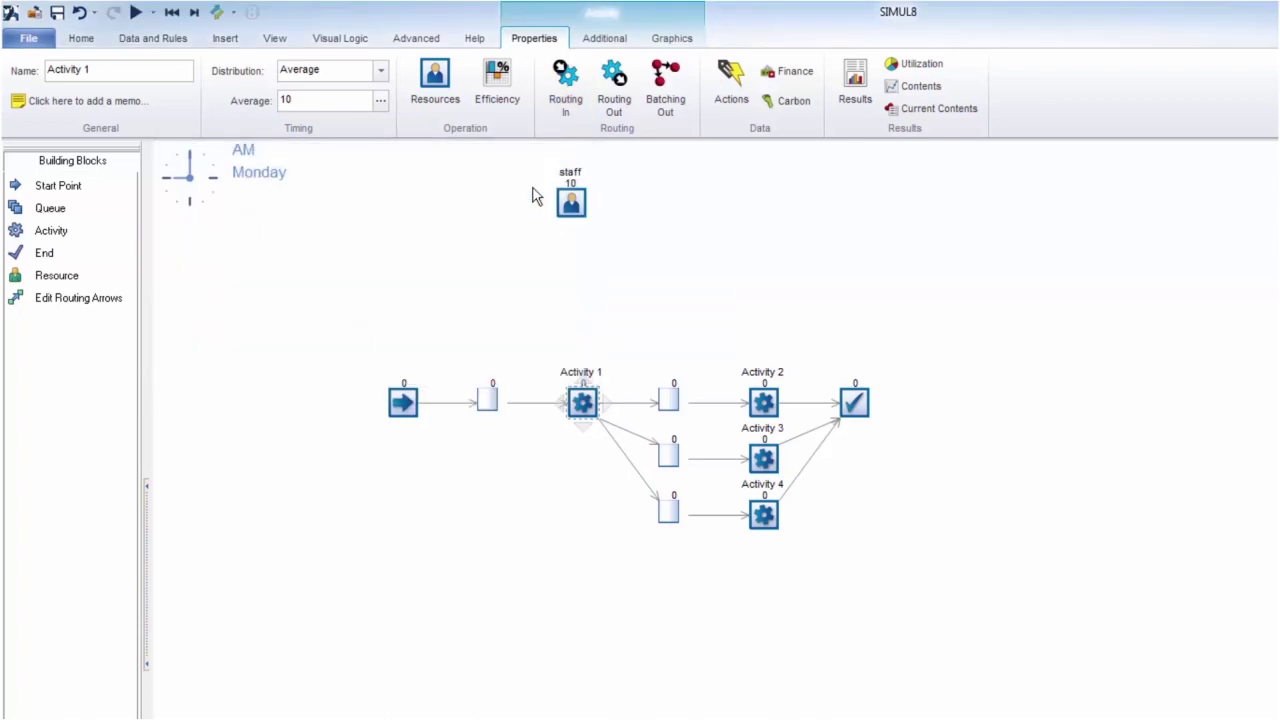
Route Activity 1's work out By Type using a new number label named lbl_worktype
left_click(614, 86)
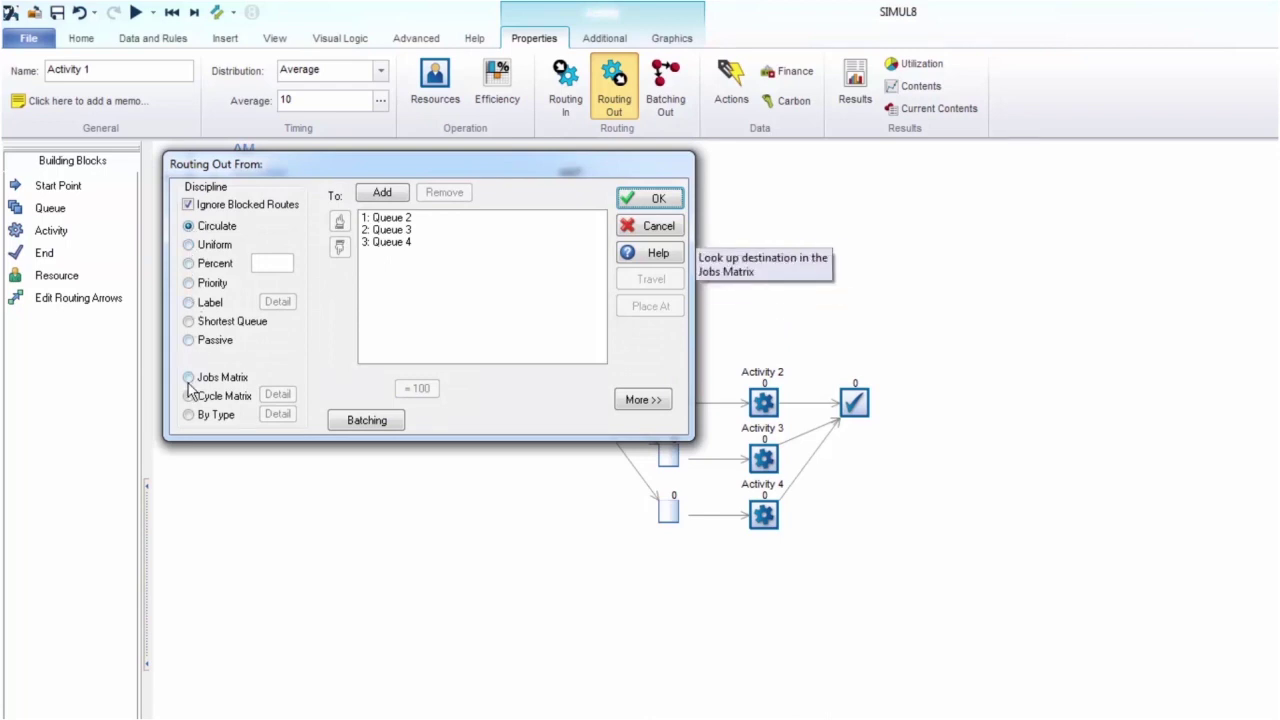
left_click(190, 414)
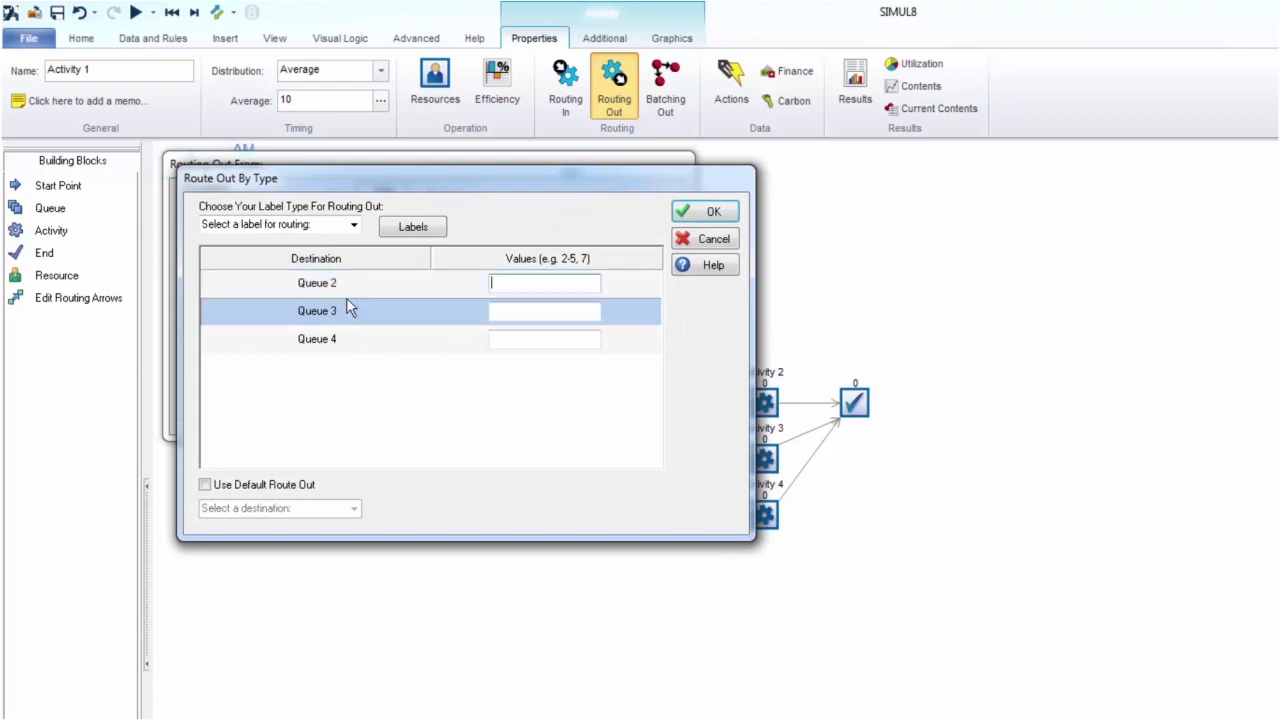
left_click(413, 229)
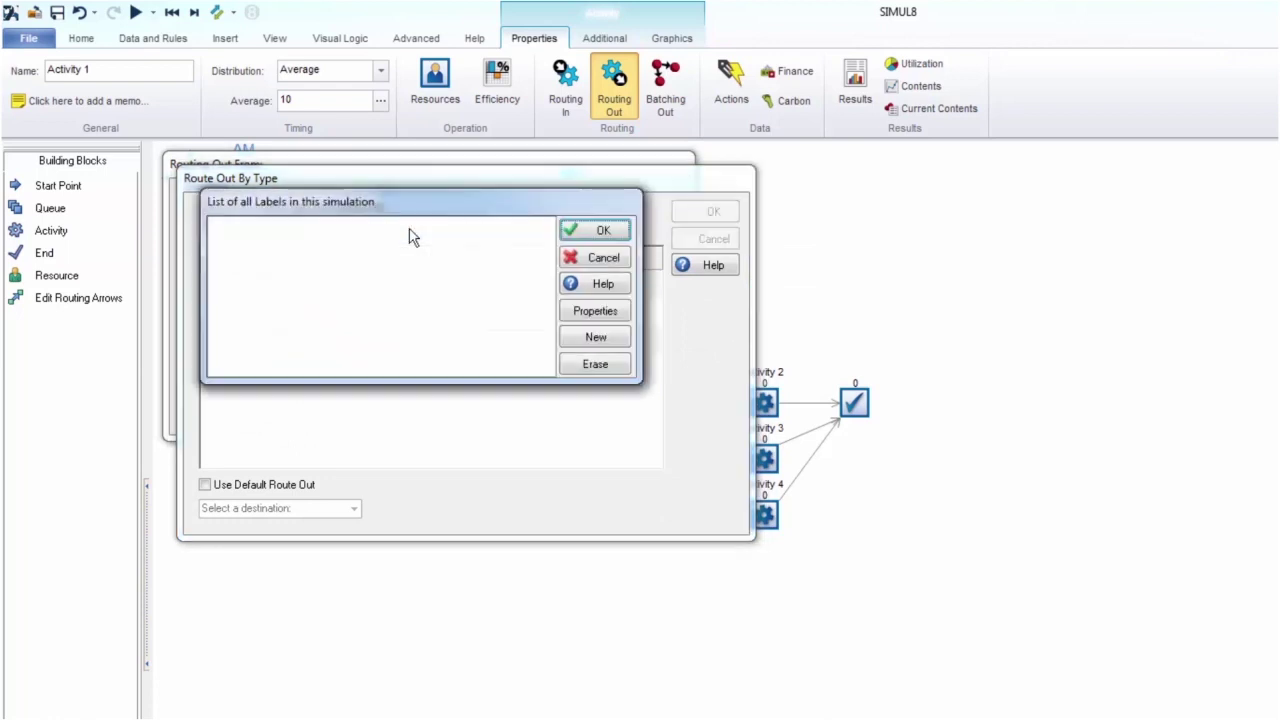
left_click(592, 340)
key("BackSpace")
type("lbl_worktype")
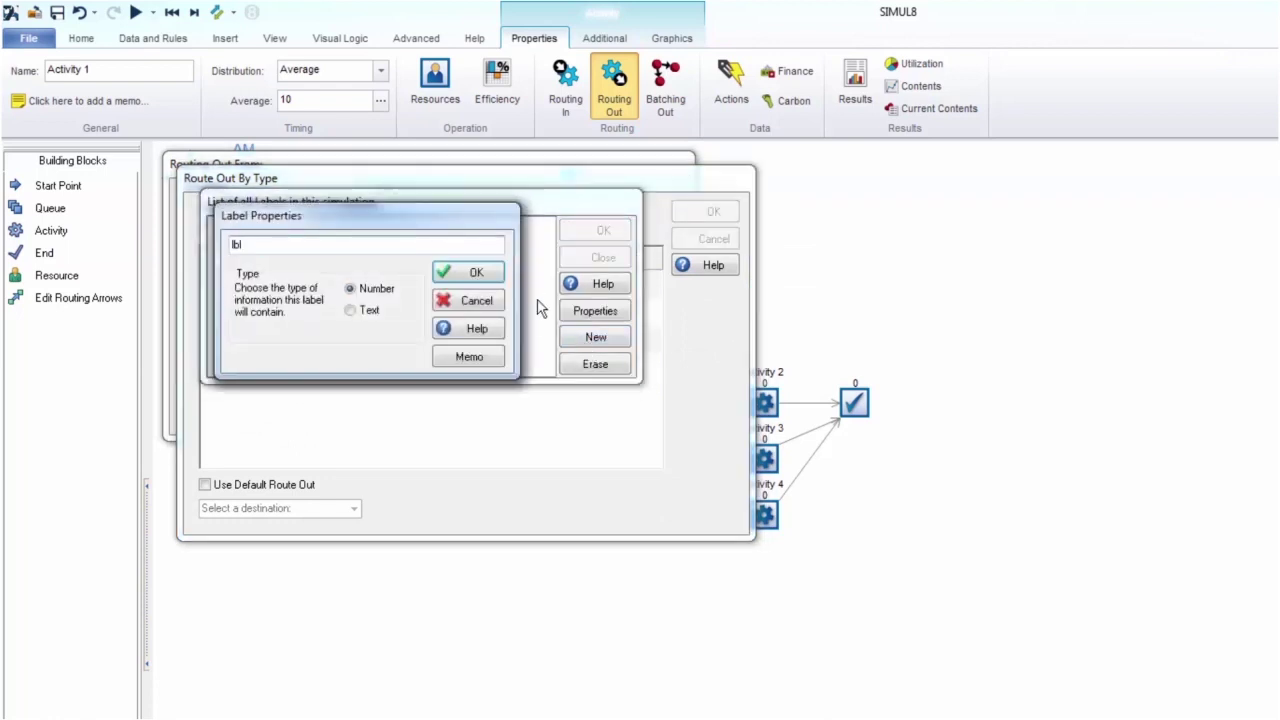
left_click(471, 272)
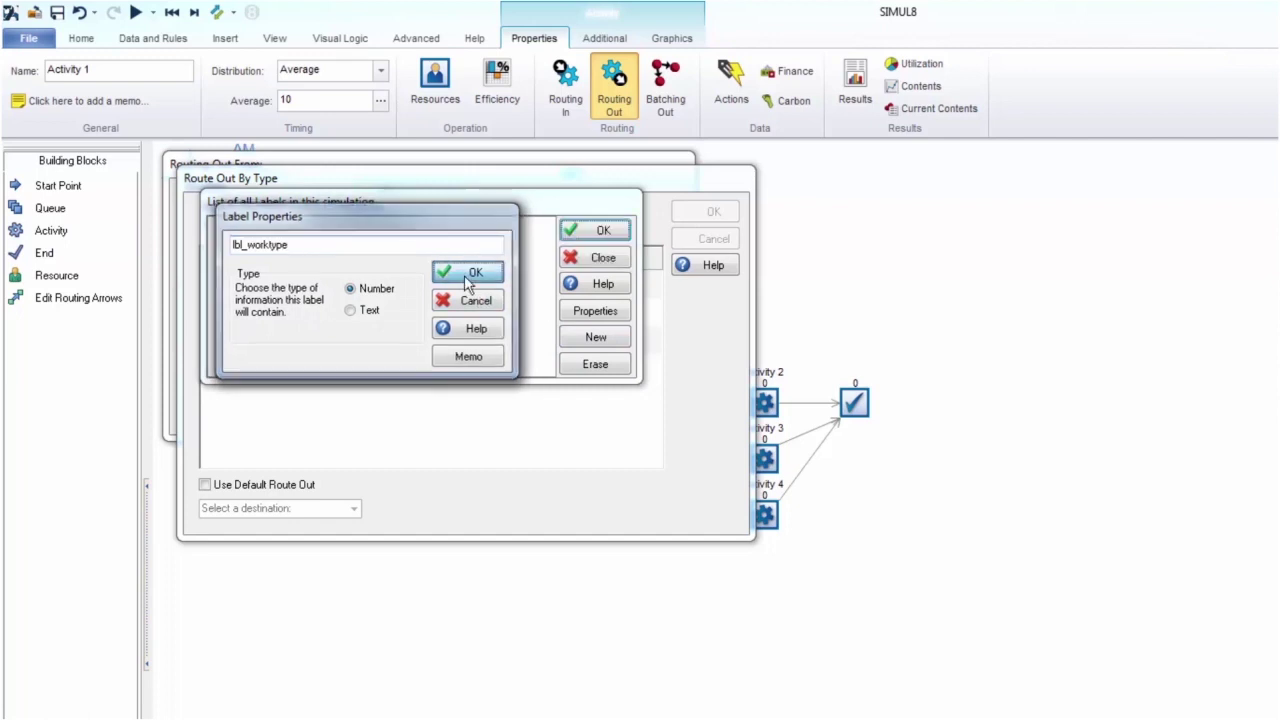
left_click(586, 231)
Enter label values 3-7 for Queue 3 and 4-10, 15 for Queue 4, then discard them and close
left_click(532, 284)
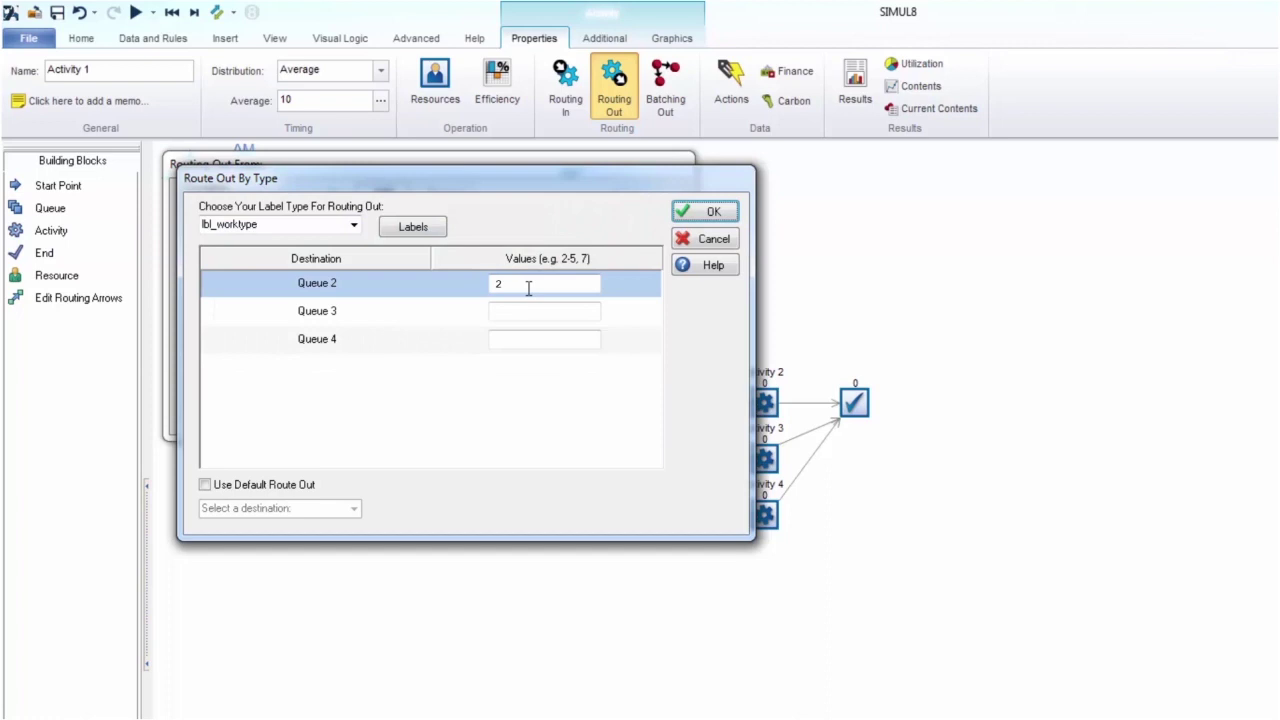
left_click(526, 311)
type("3-7")
left_click(530, 340)
type("4-10, 15")
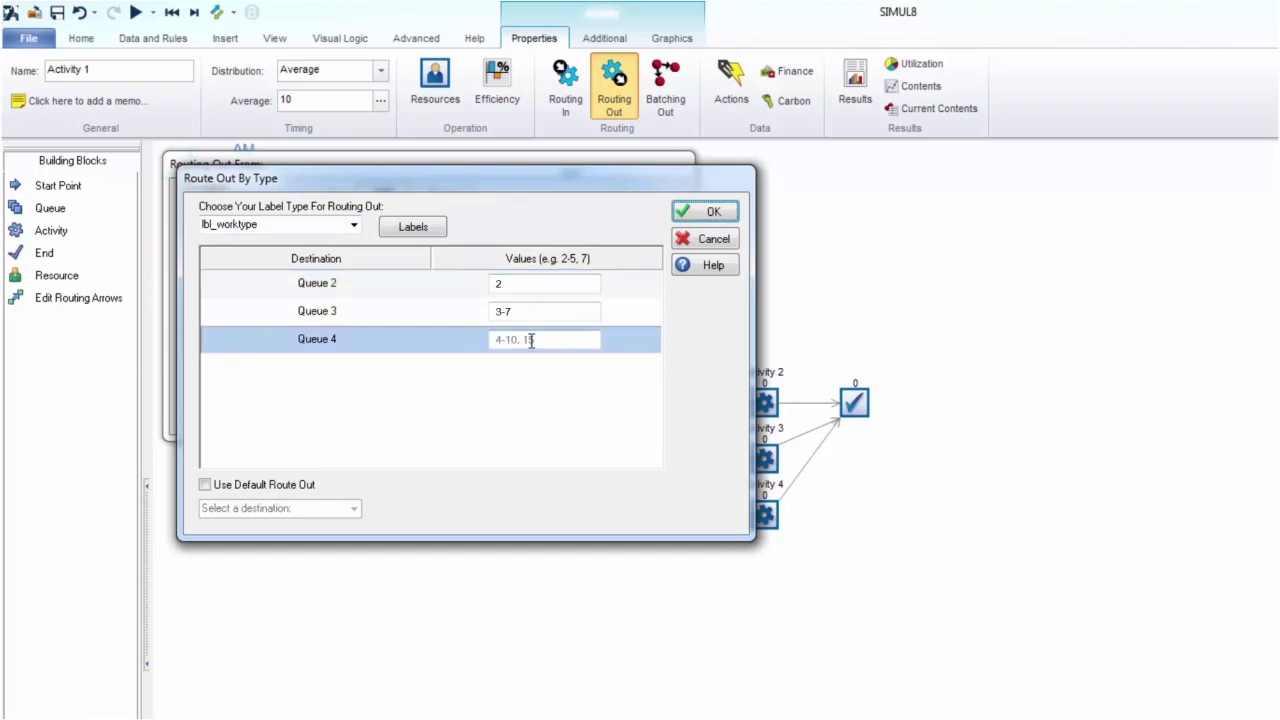
left_click(688, 239)
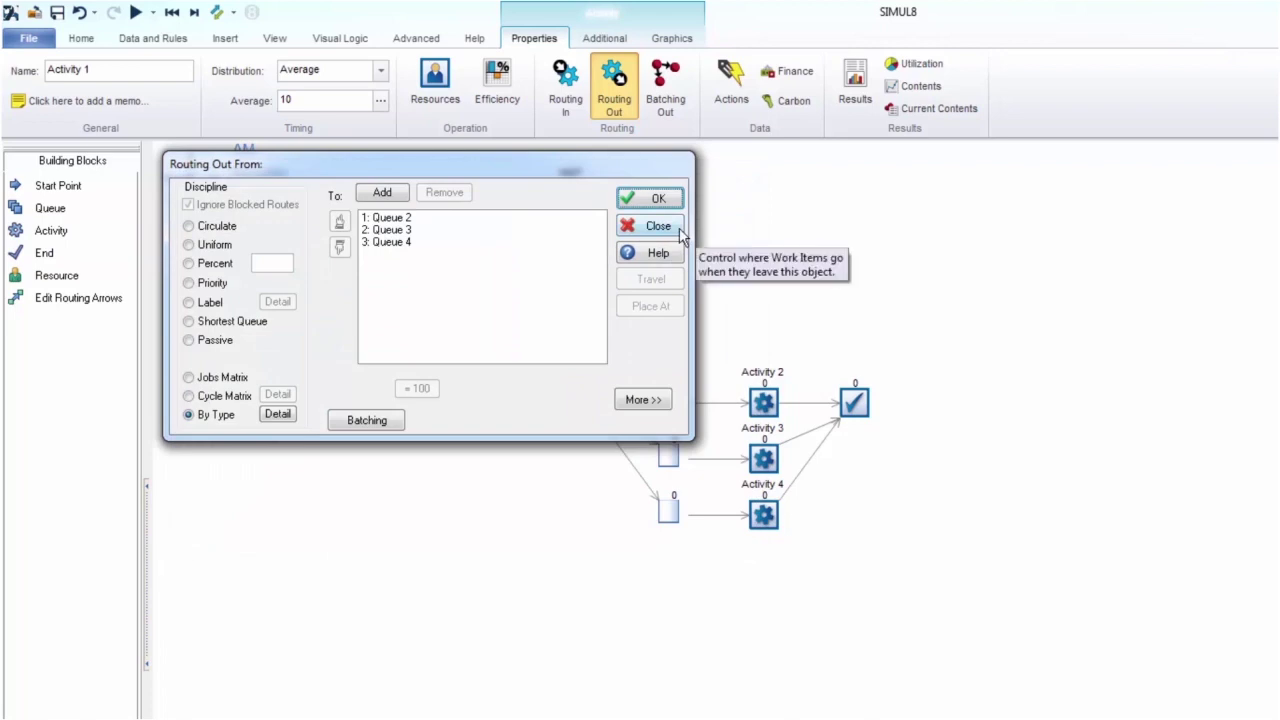
left_click(658, 226)
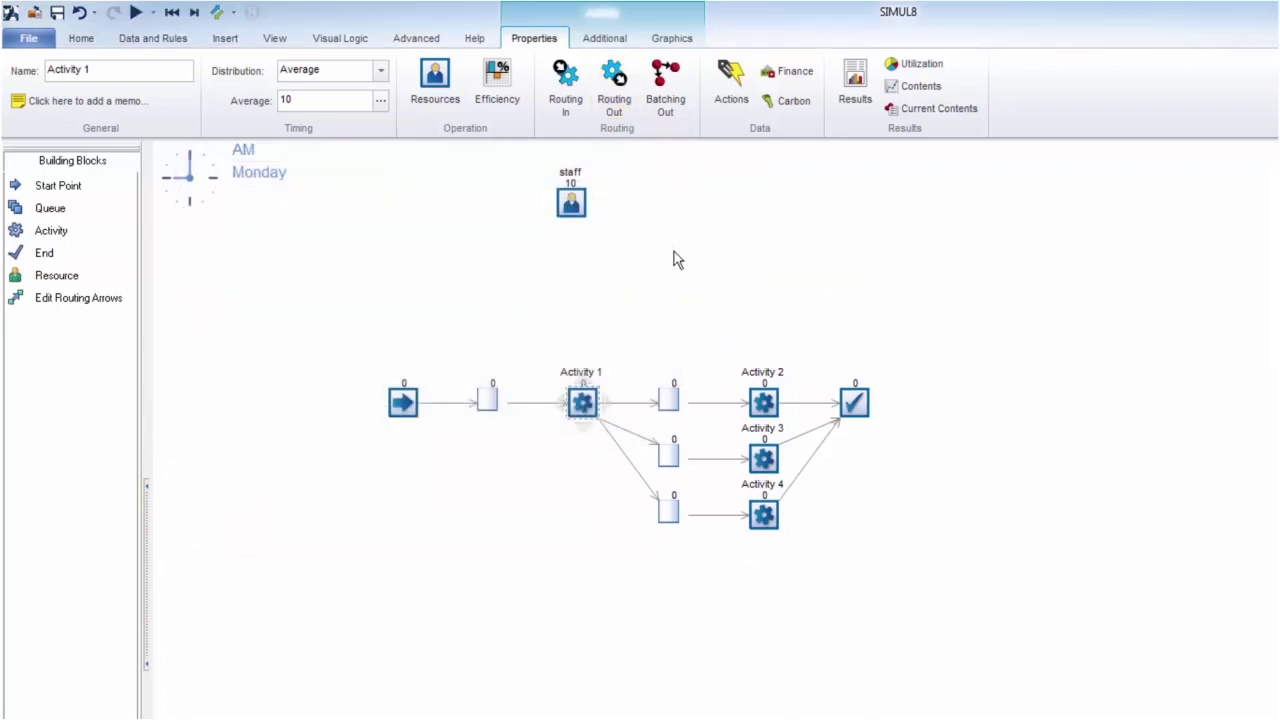
Add End 1's average time in system and percentage within time limit as KPIs
double_click(858, 404)
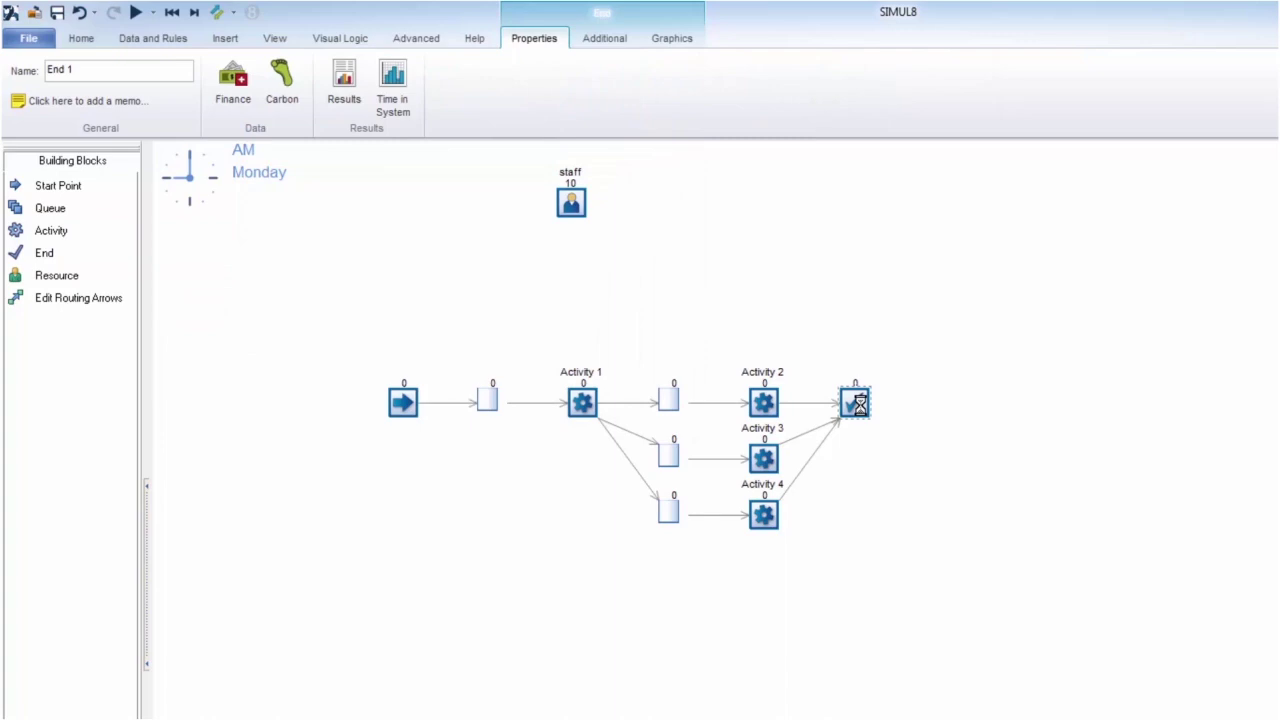
left_click(335, 80)
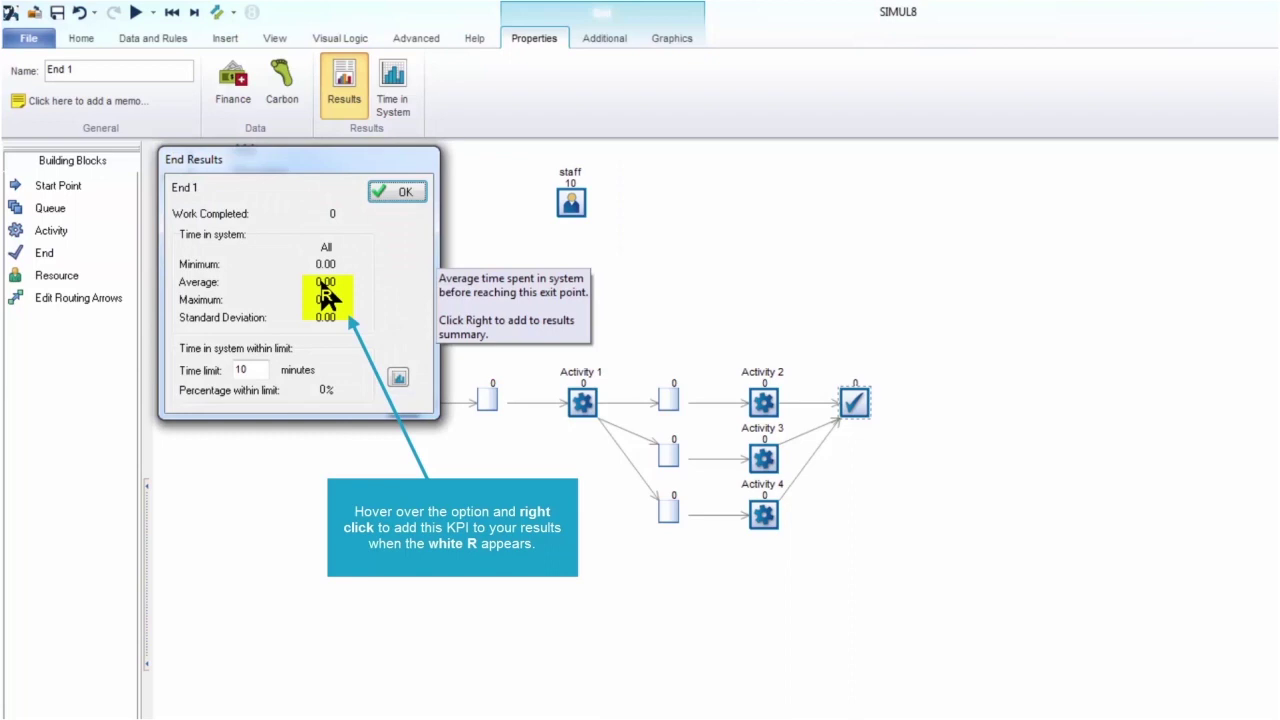
right_click(323, 285)
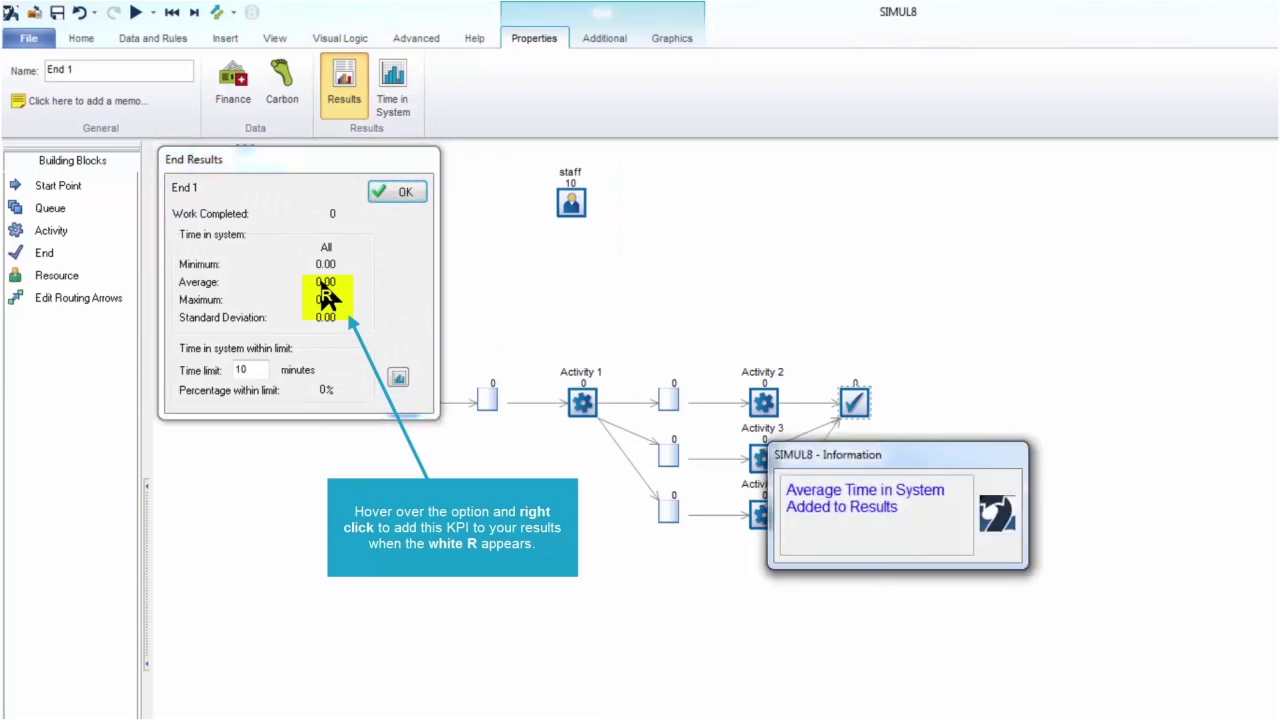
right_click(324, 393)
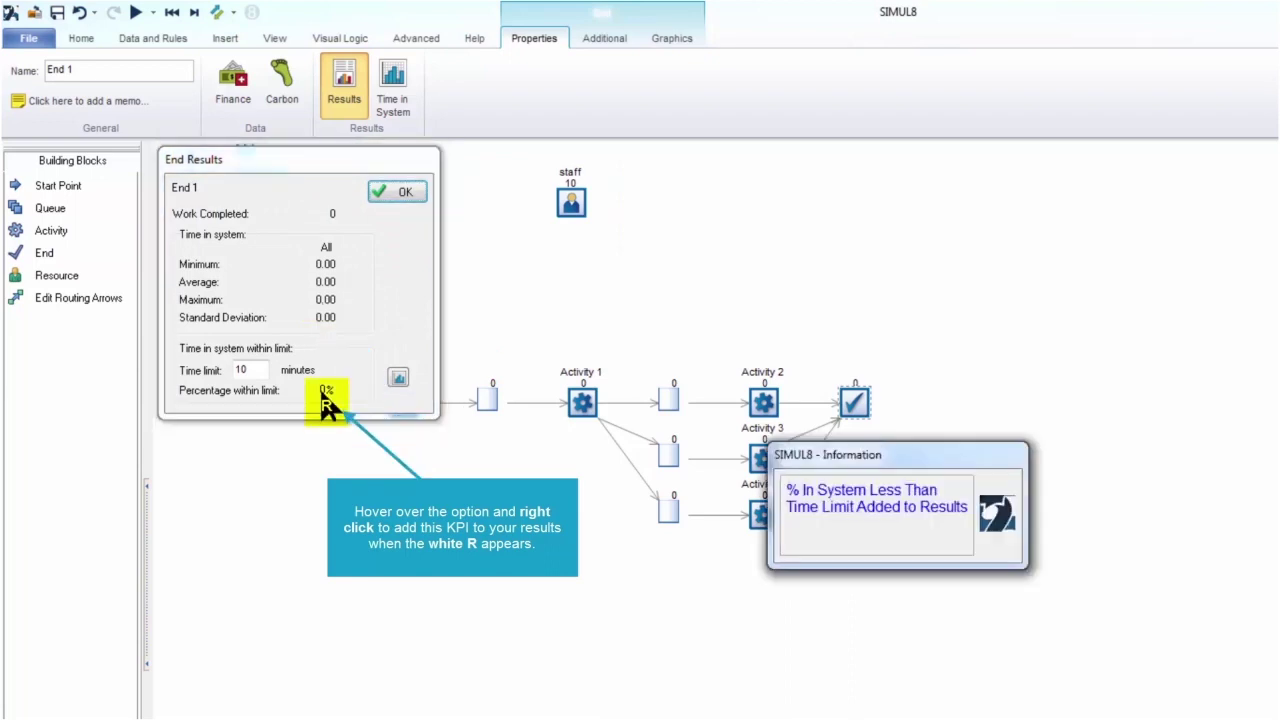
left_click(397, 192)
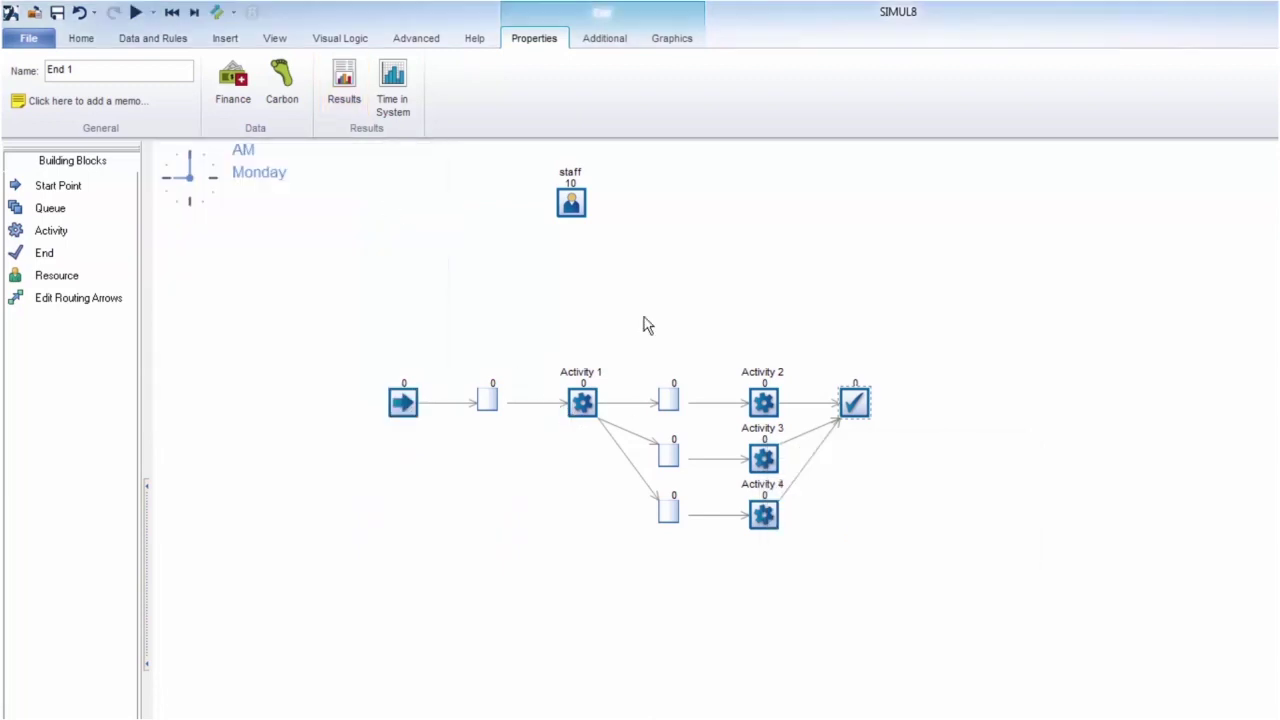
Add the staff resource's Utilization % and Traveling % as KPIs
left_click(571, 202)
left_click(535, 90)
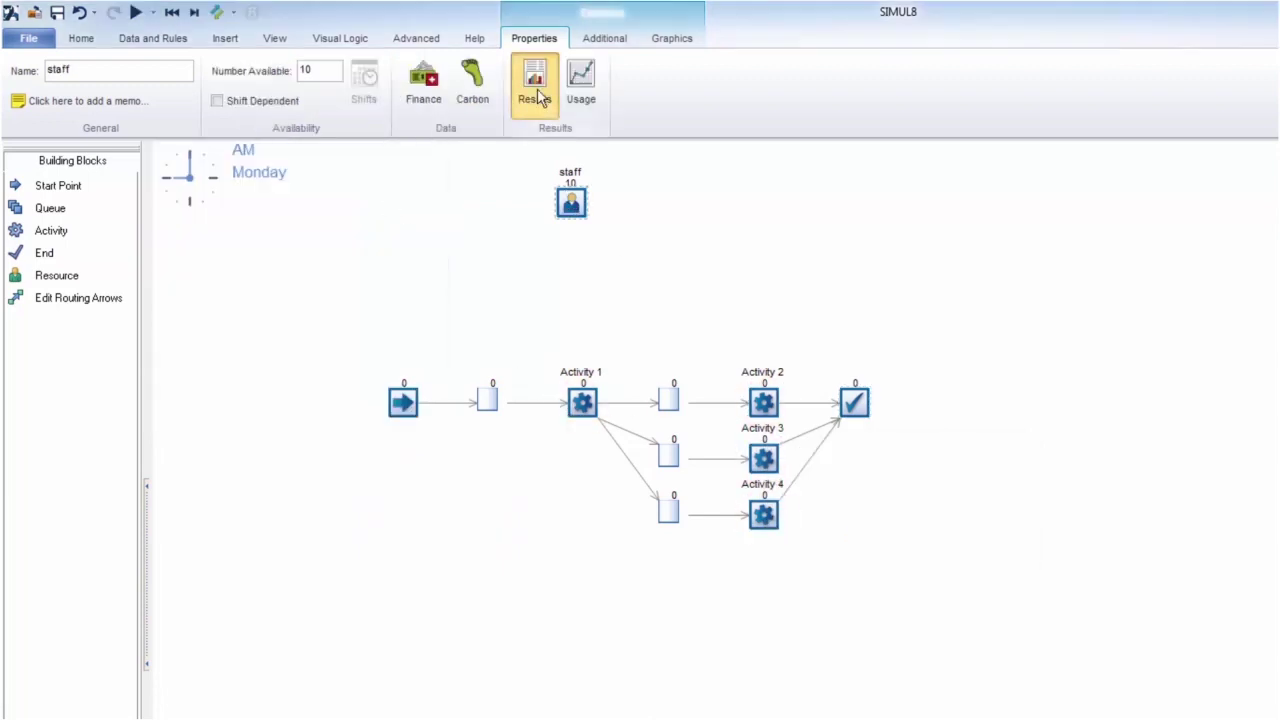
right_click(270, 216)
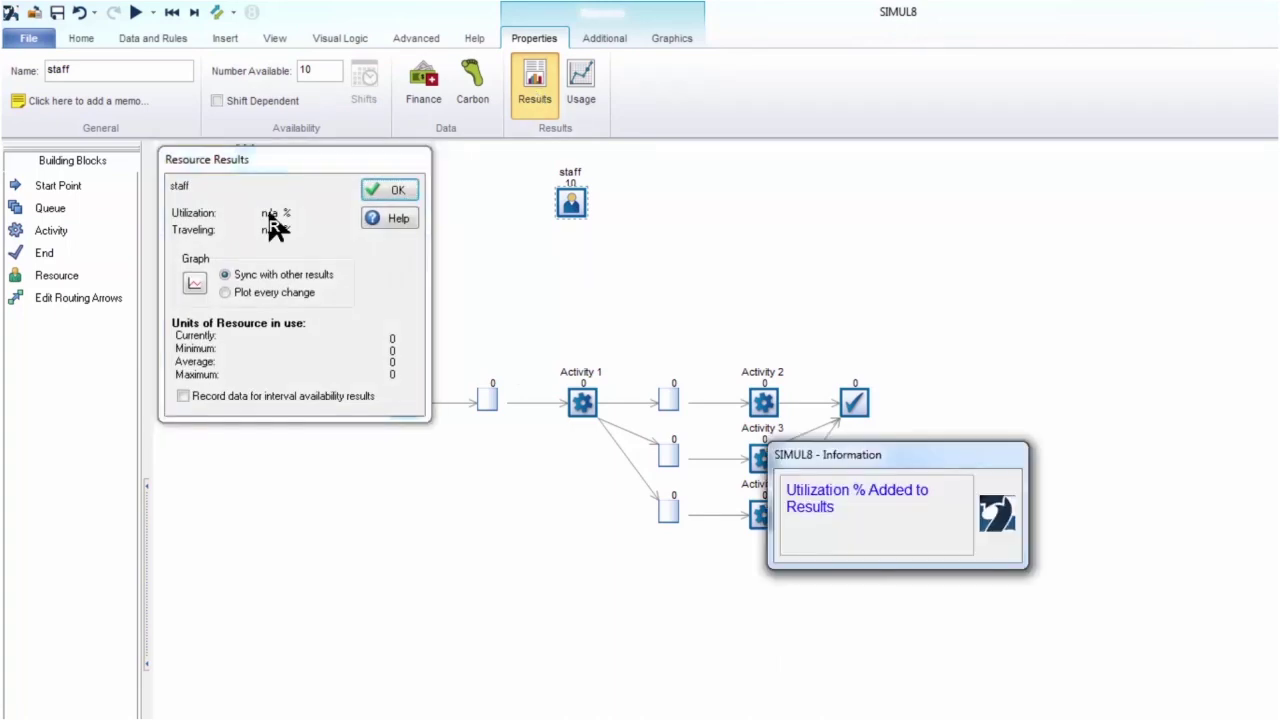
right_click(268, 230)
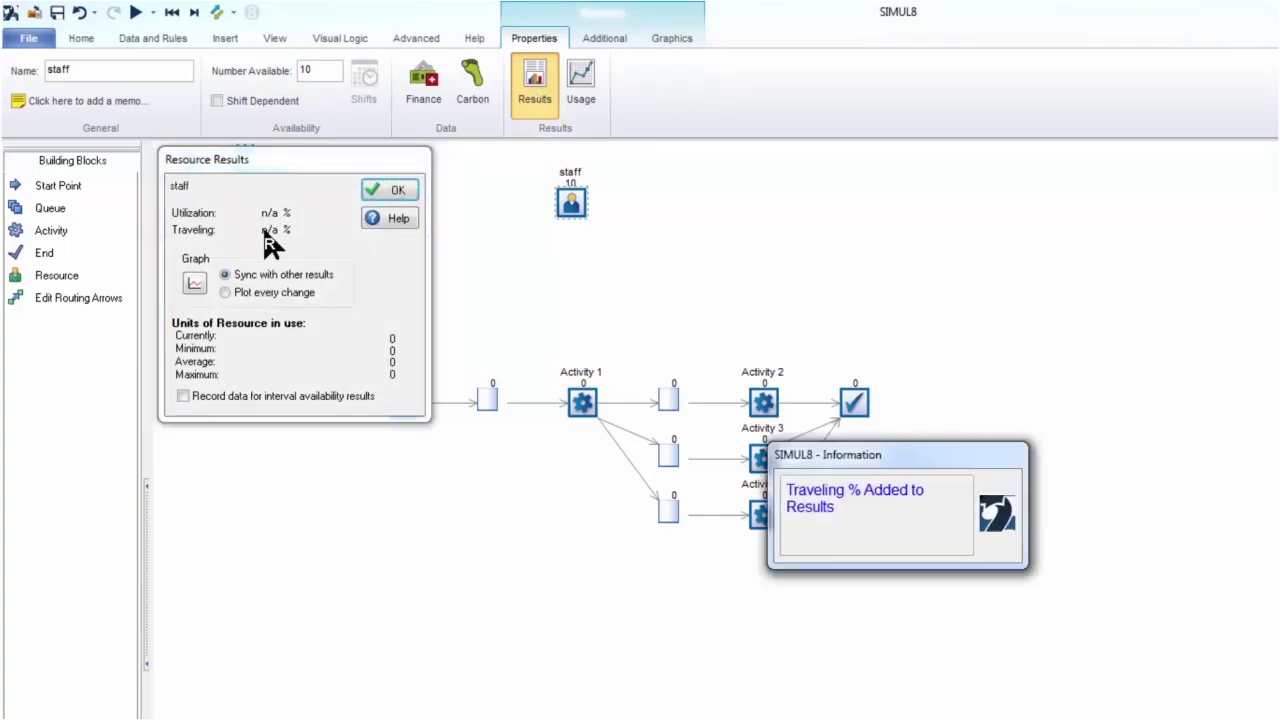
Close the staff results and raise the run speed to finish the week
left_click(375, 191)
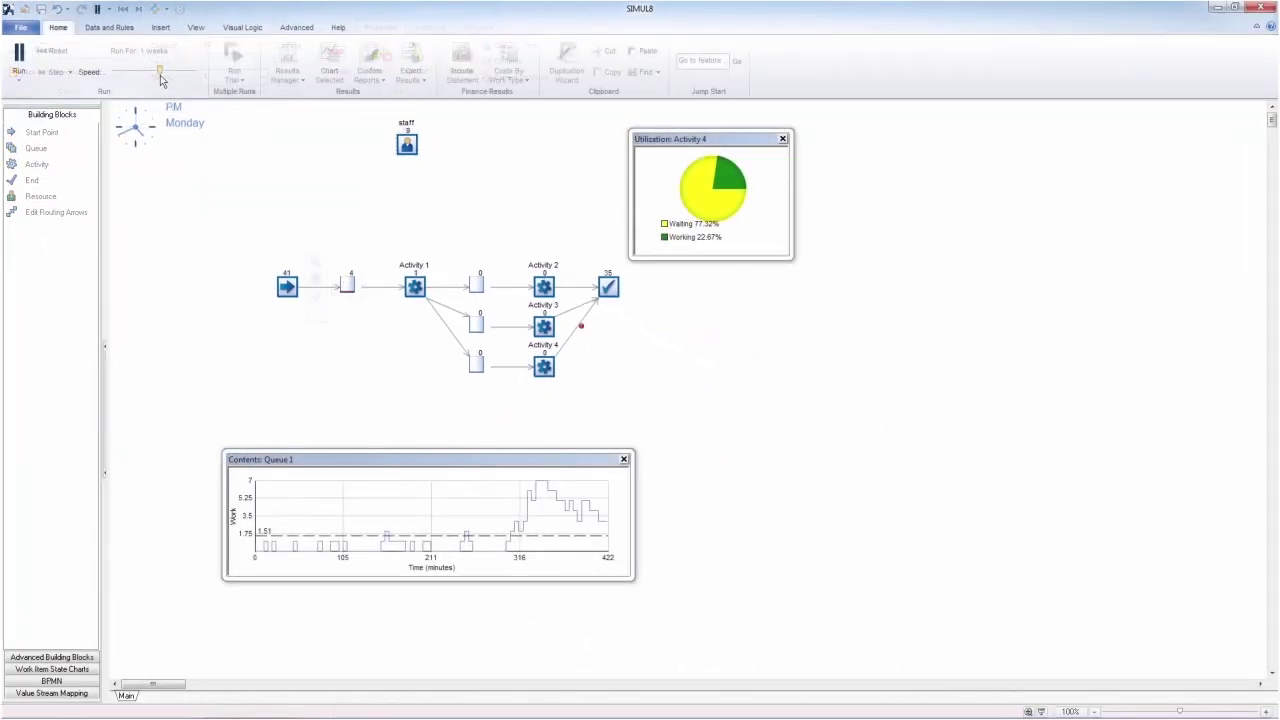
left_click_drag(166, 75, 179, 77)
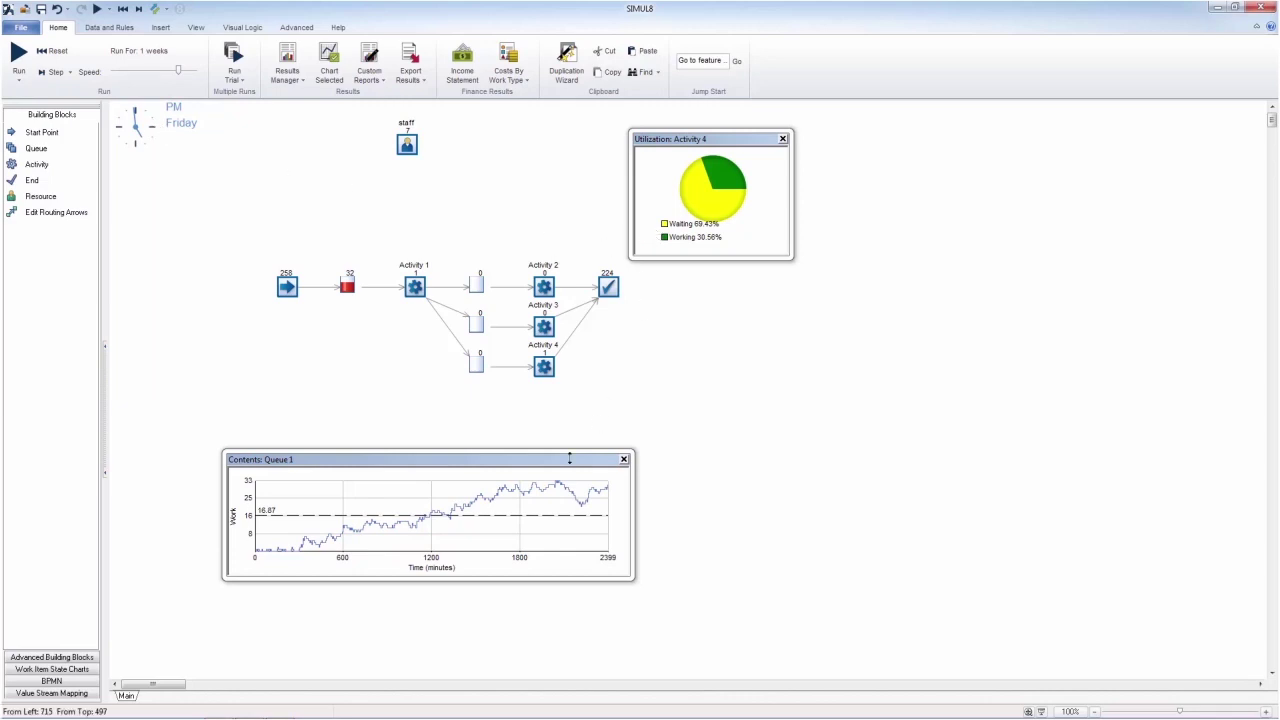
Open the Results Manager to view the collected KPIs
left_click(288, 62)
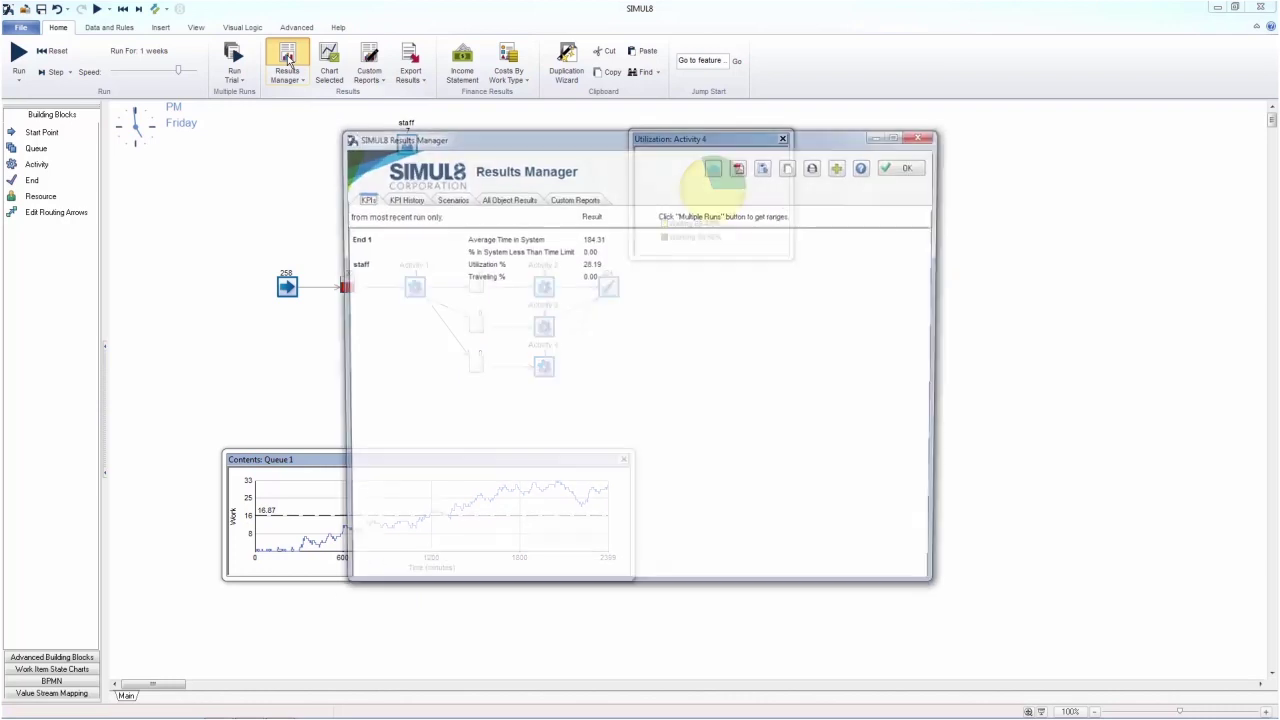